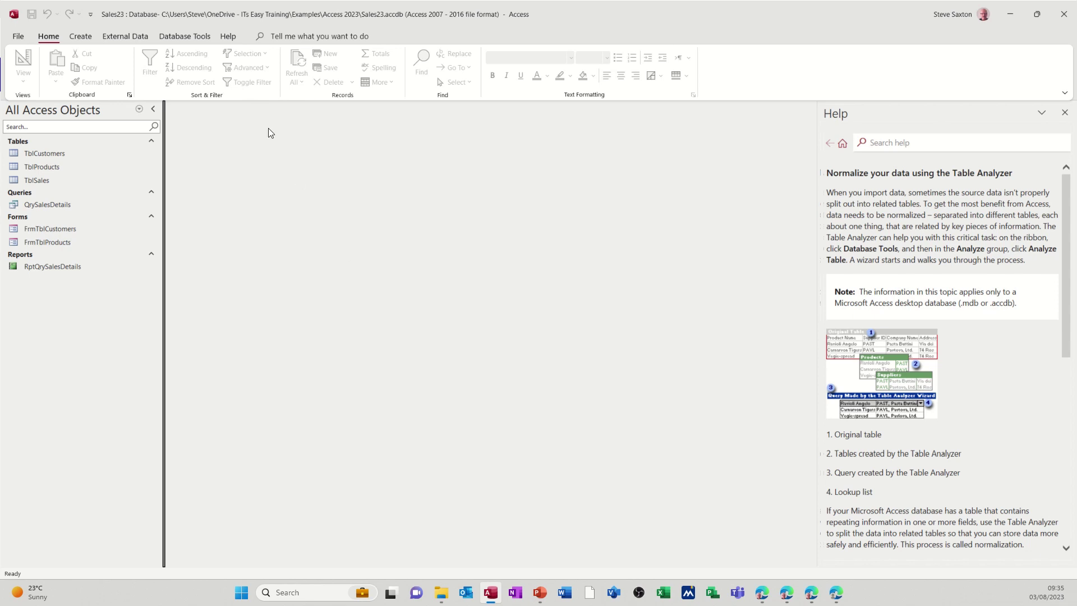
Switch to the External Data ribbon tab to reach the import and link options
left_click(126, 36)
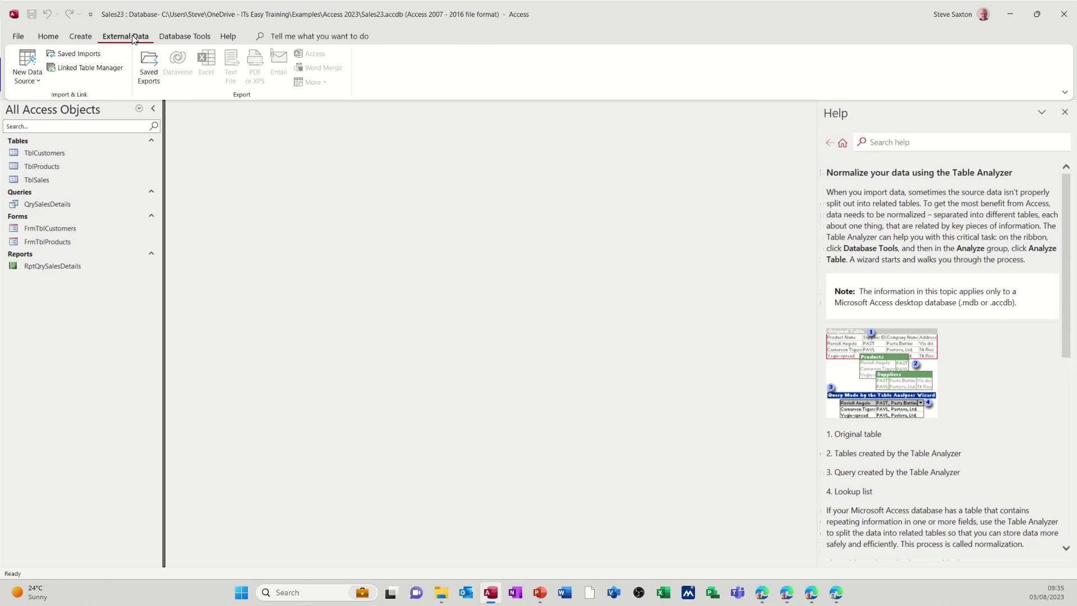
Start an Excel import of Import Data.xlsx into a new table
left_click(35, 81)
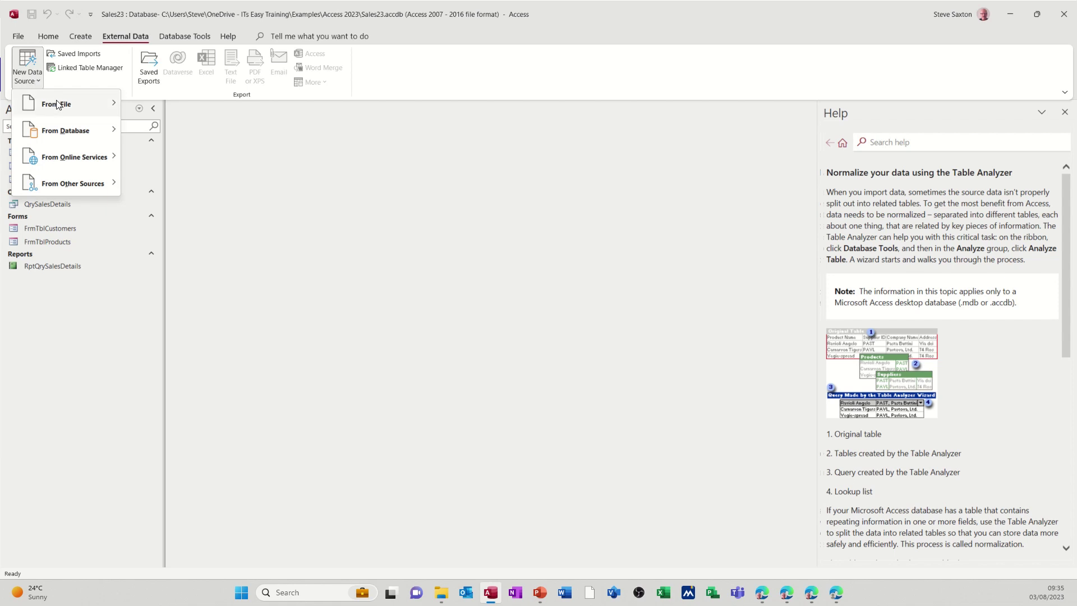
mouse_move(58, 104)
left_click(164, 112)
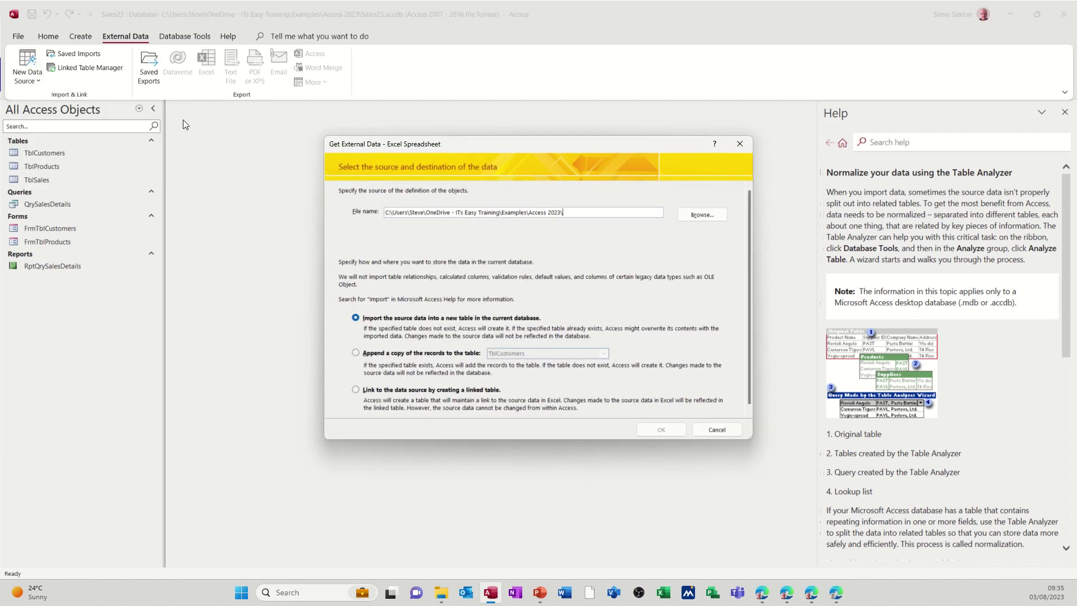
left_click(700, 219)
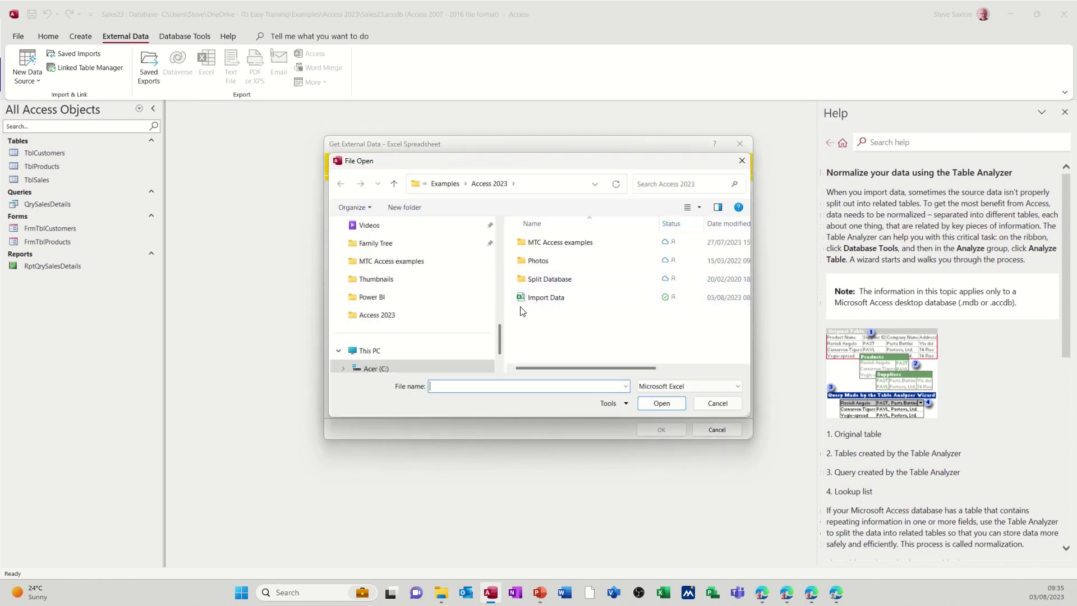
left_click(540, 297)
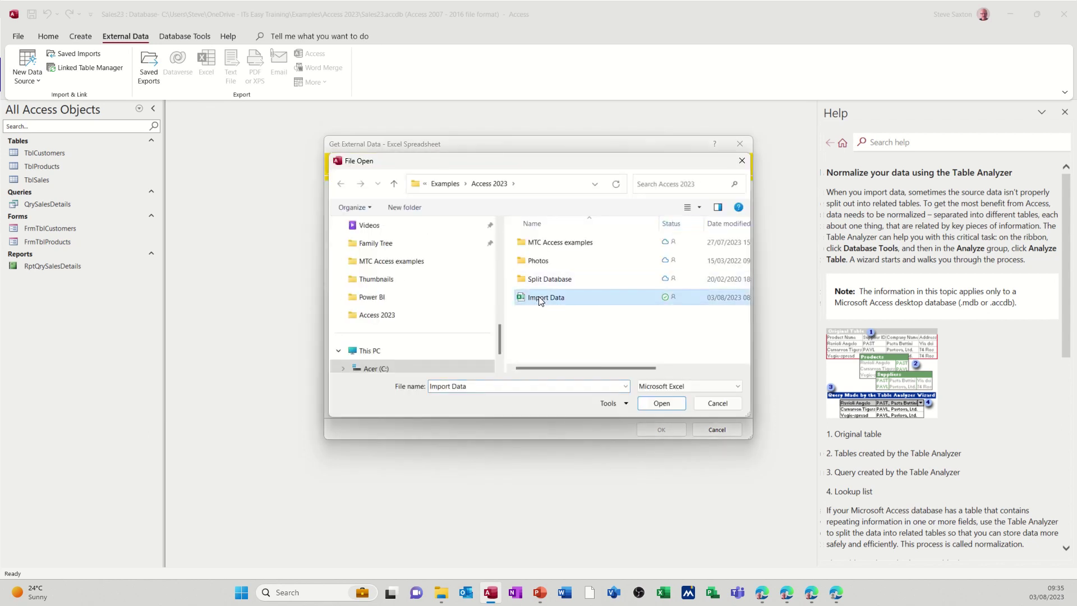
left_click(649, 402)
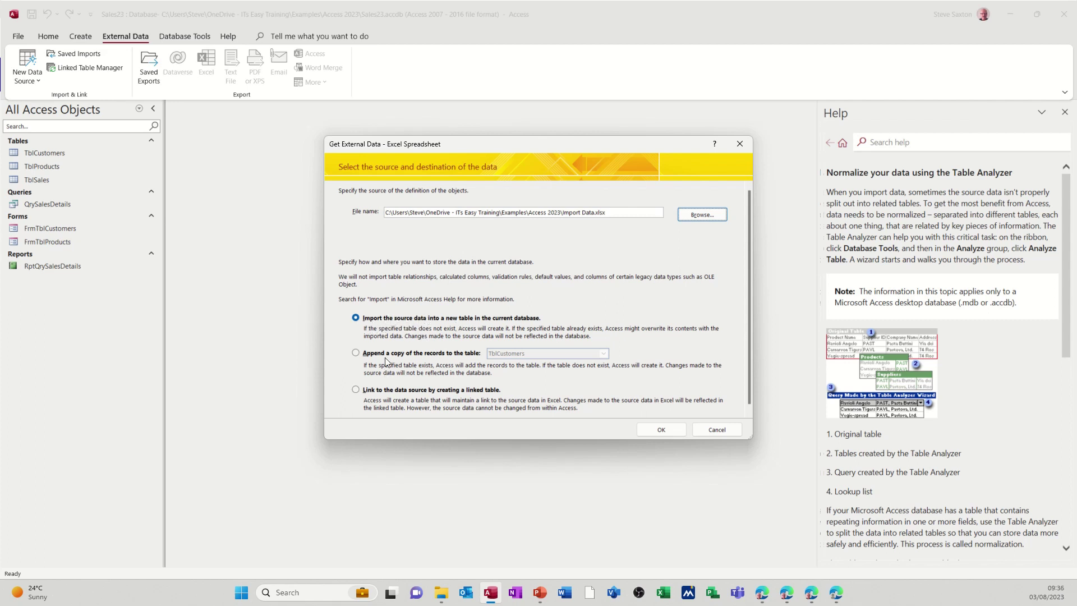
left_click(662, 431)
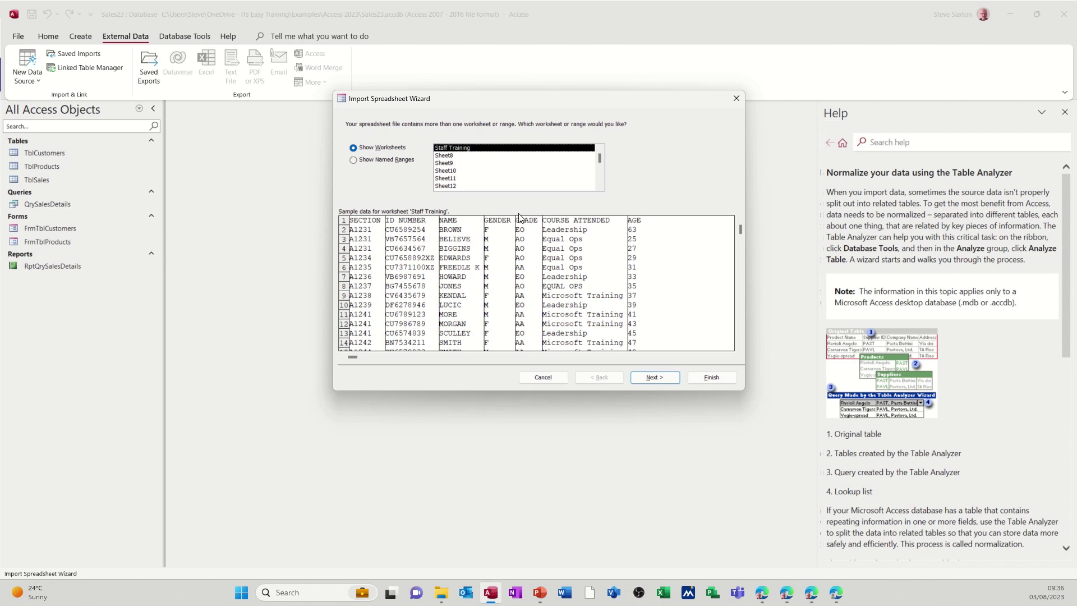
Choose the Staff Training worksheet and use its first row as field names
left_click(449, 156)
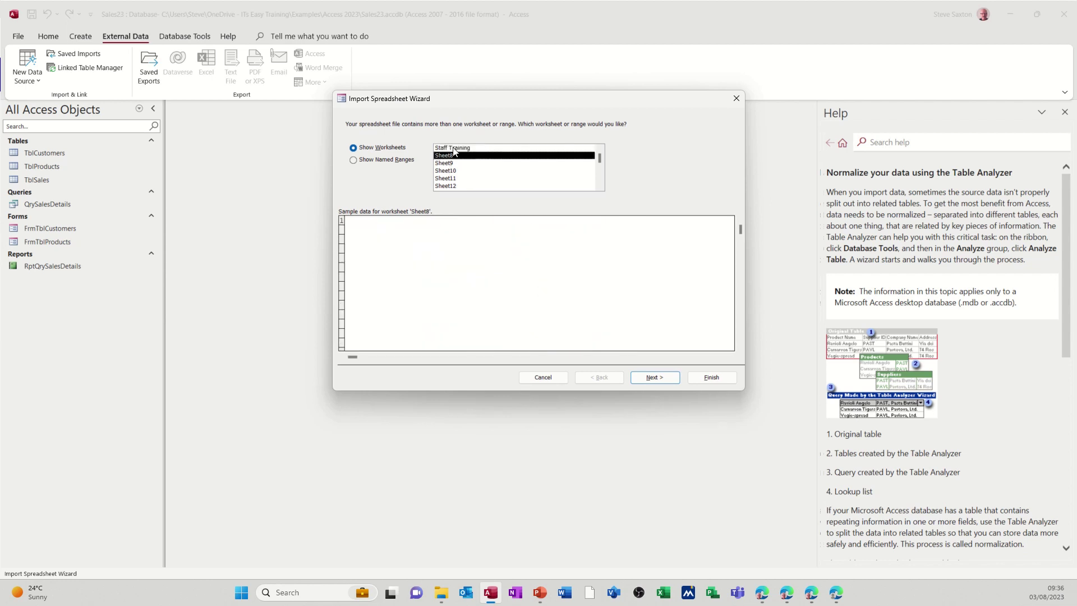
left_click(455, 148)
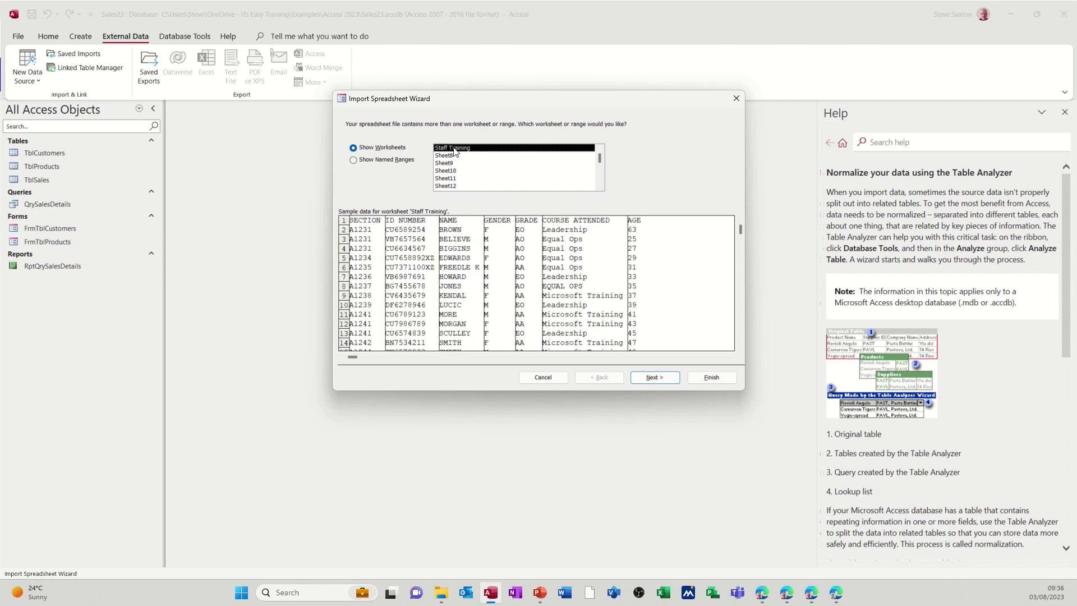
left_click(645, 377)
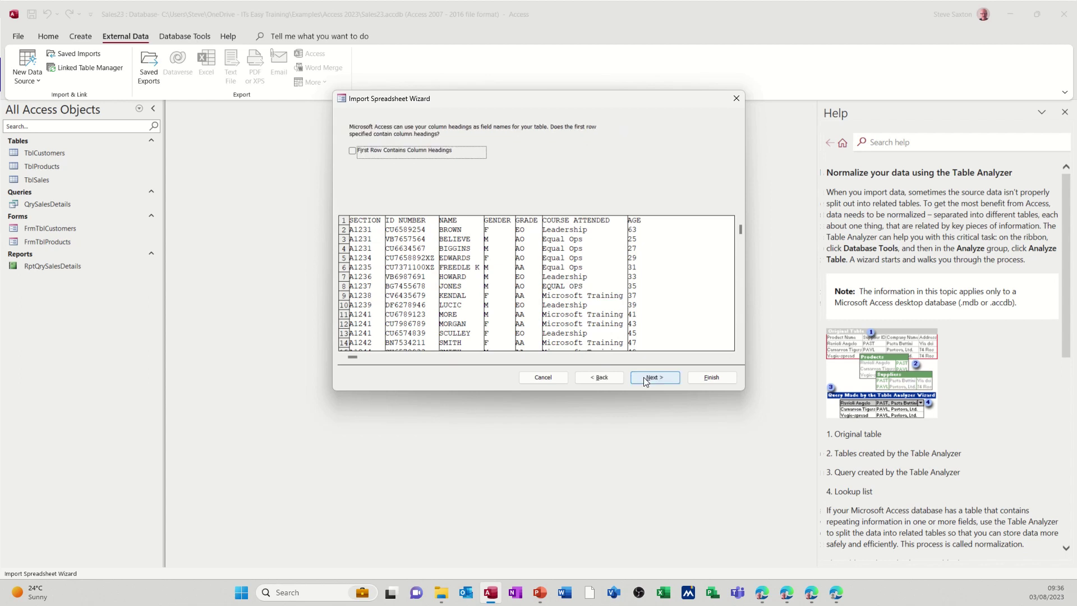
left_click(354, 150)
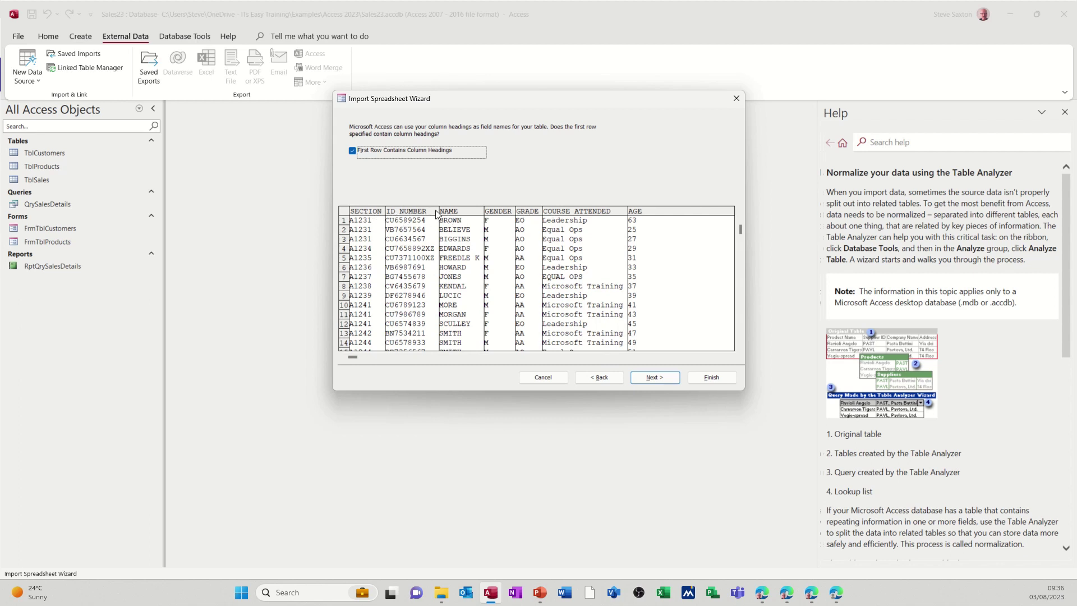
left_click(651, 380)
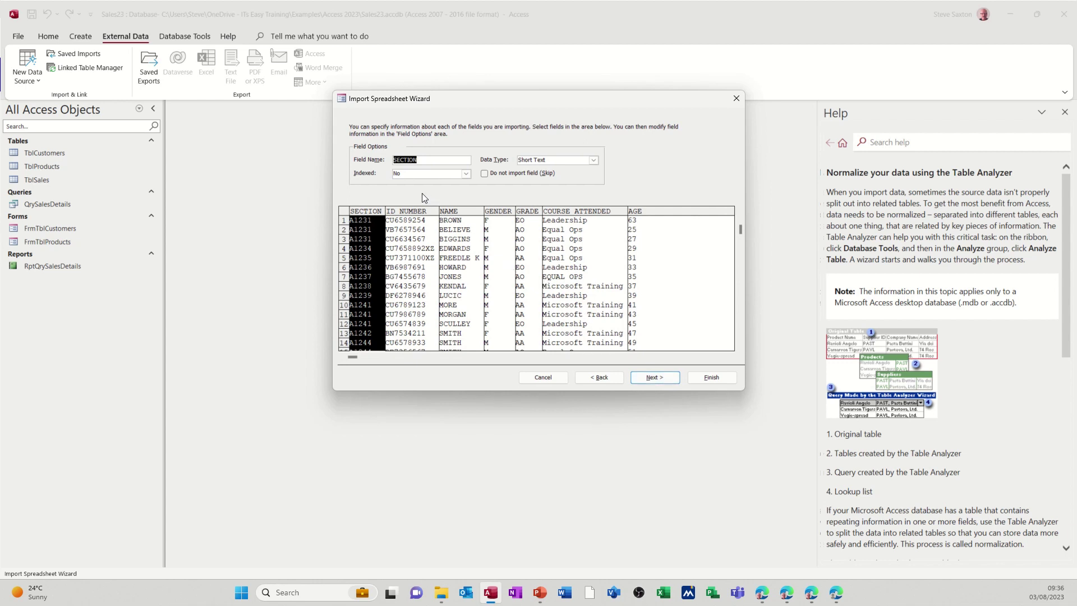
Set the ID NUMBER field's Indexed option to No
left_click(411, 218)
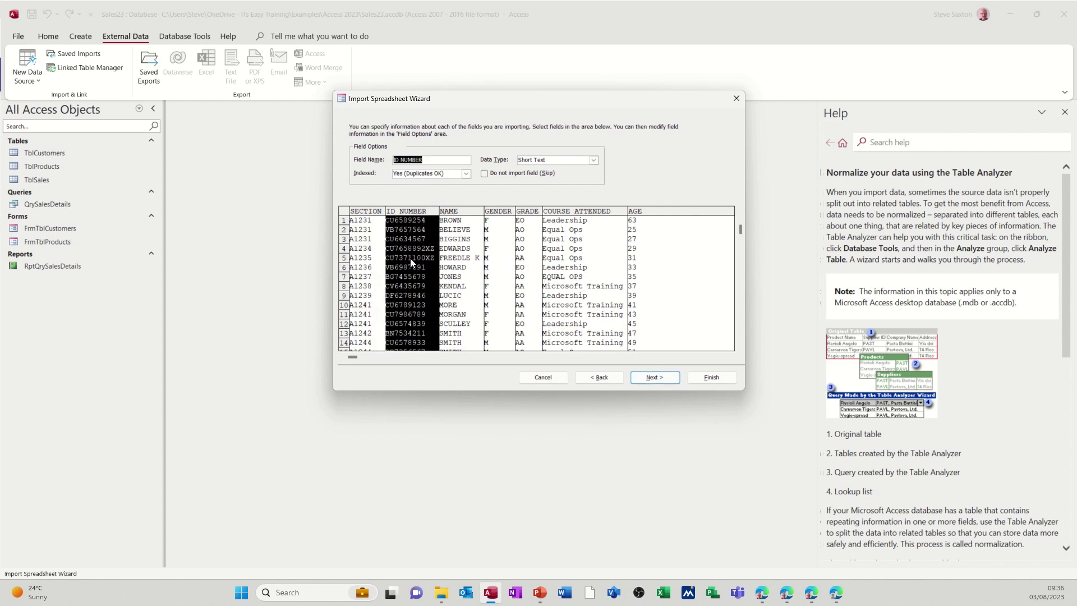
left_click(466, 174)
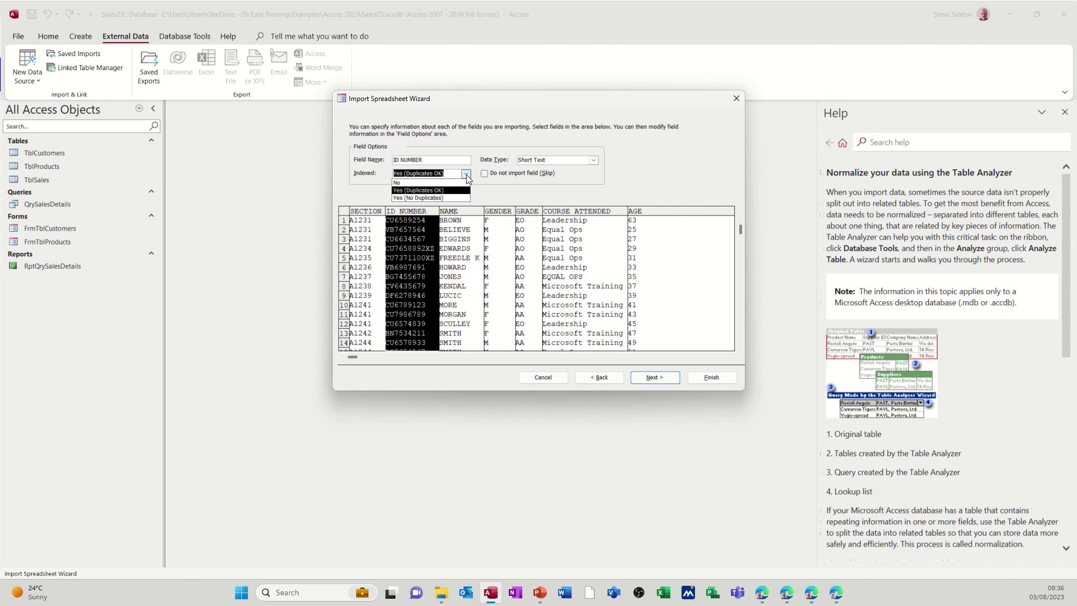
left_click(437, 183)
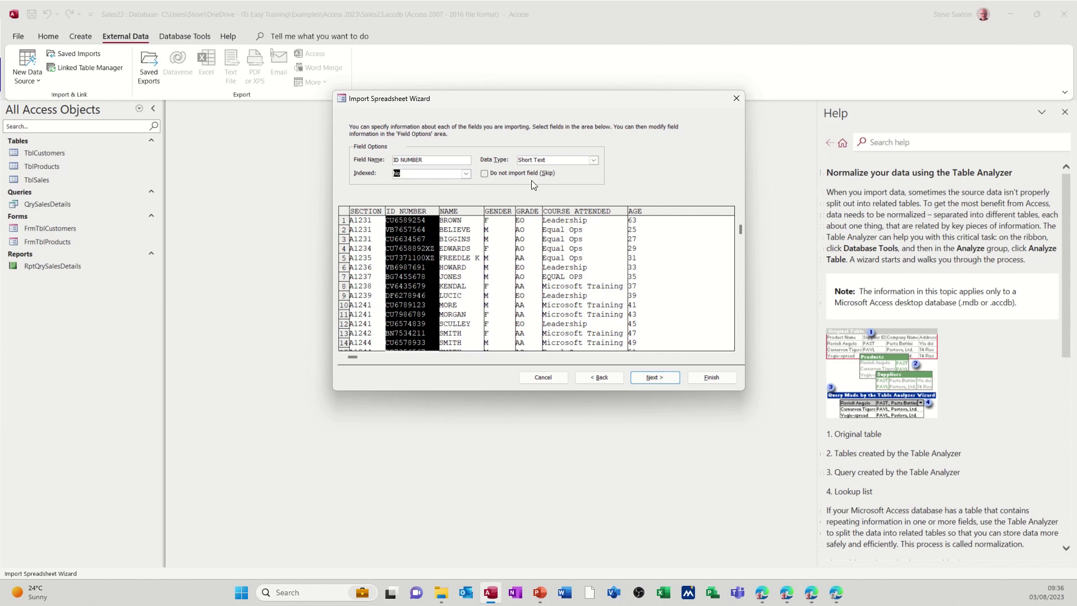
Choose your own primary key and make it ID NUMBER
left_click(641, 378)
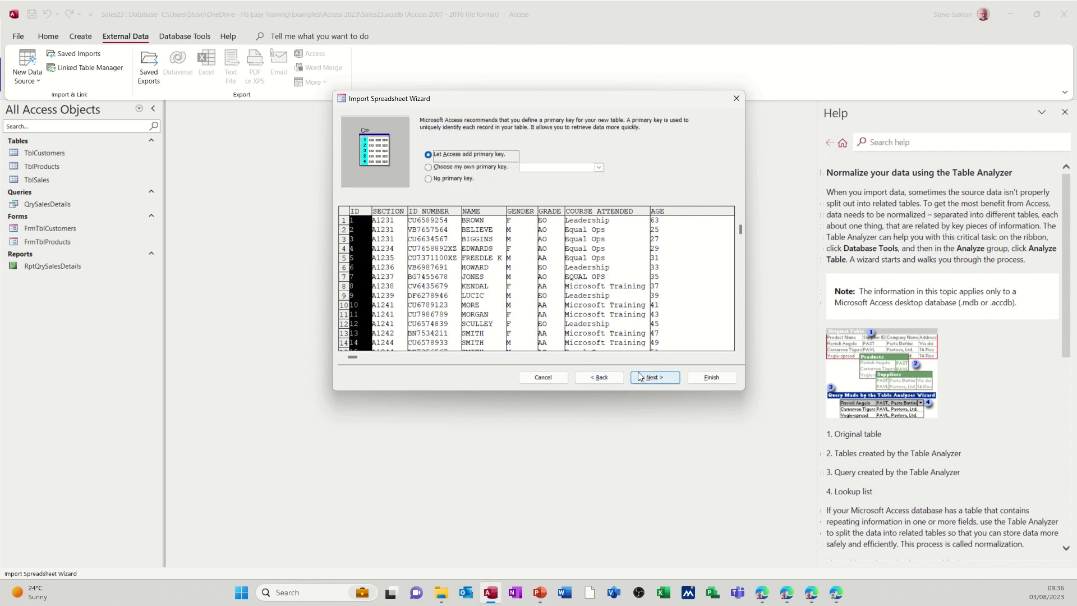
left_click(453, 169)
left_click(599, 168)
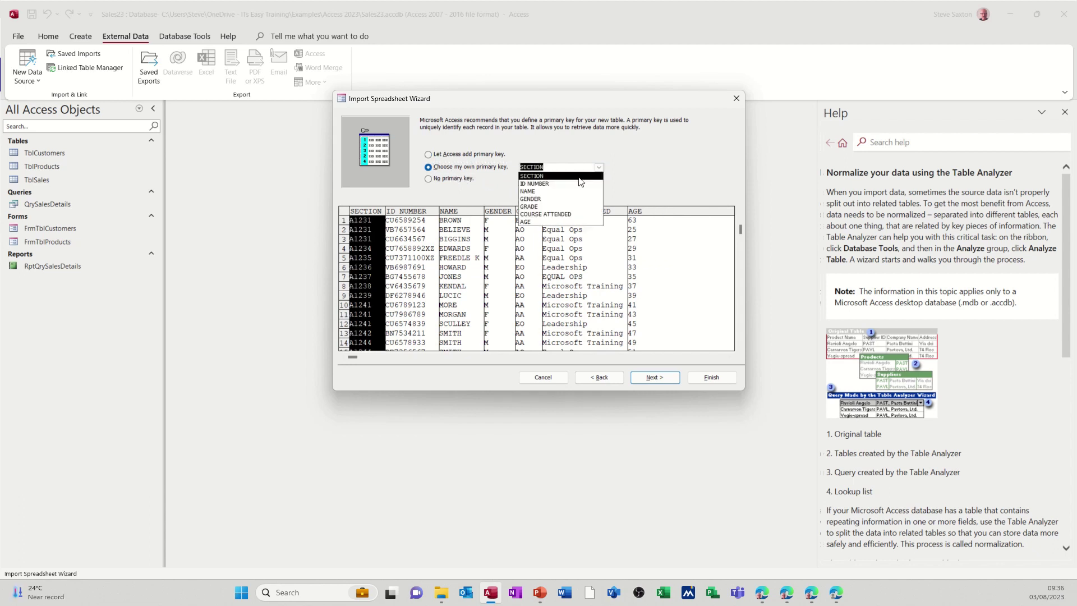
left_click(581, 183)
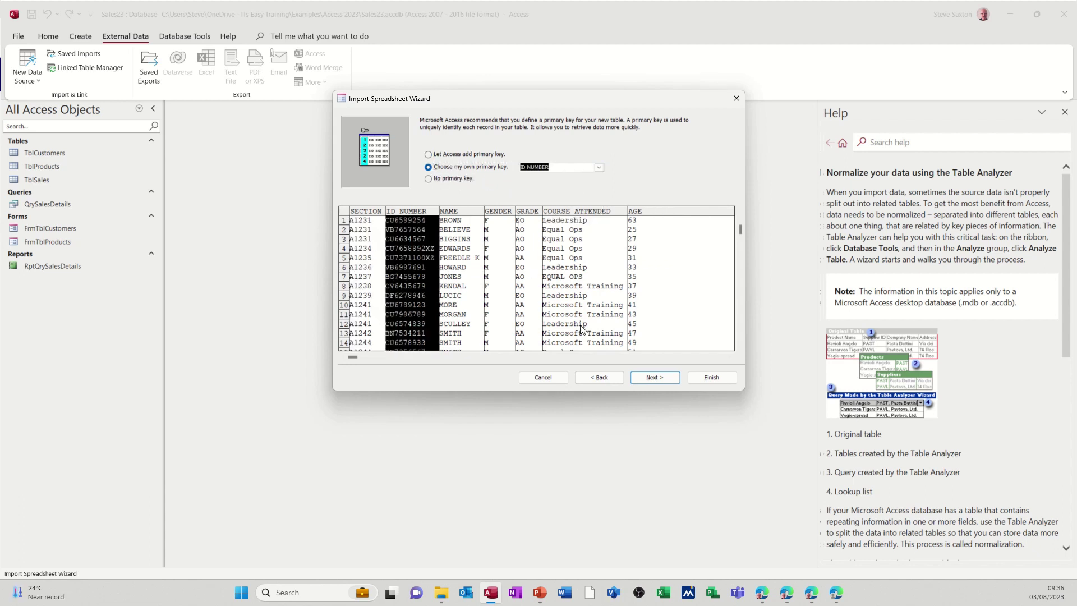
Name the table TblStaffTraining and finish the import without saving the import steps
left_click(652, 378)
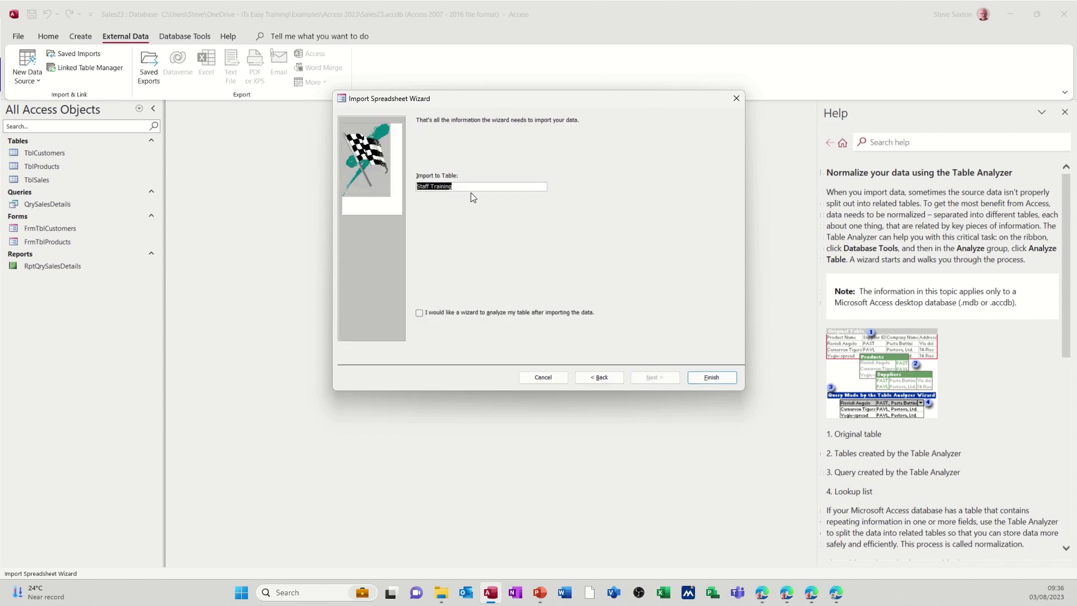
left_click(418, 187)
left_click(437, 189)
left_click(702, 375)
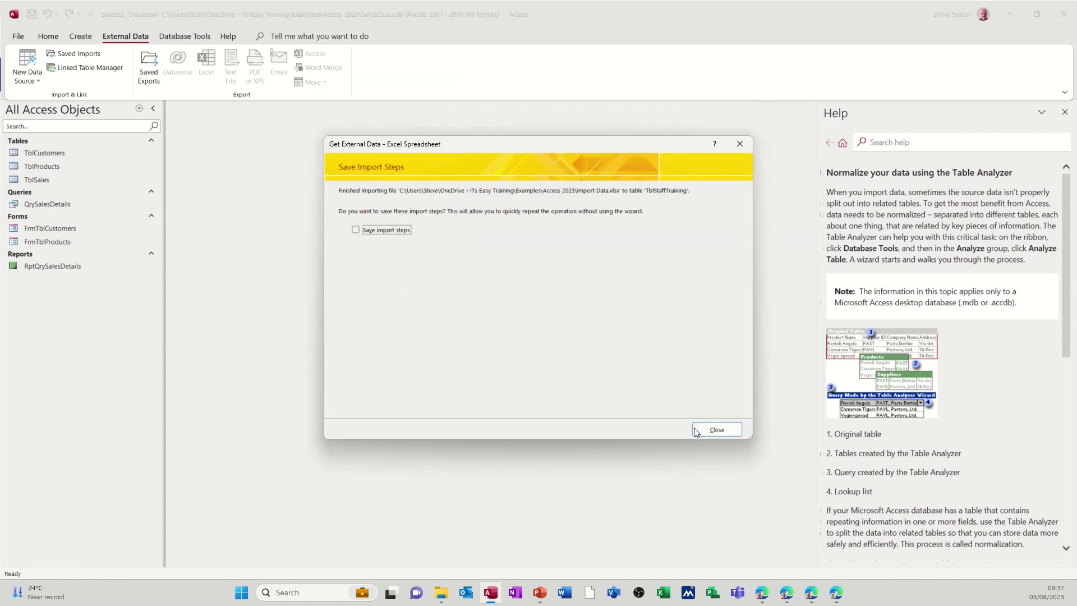
left_click(718, 432)
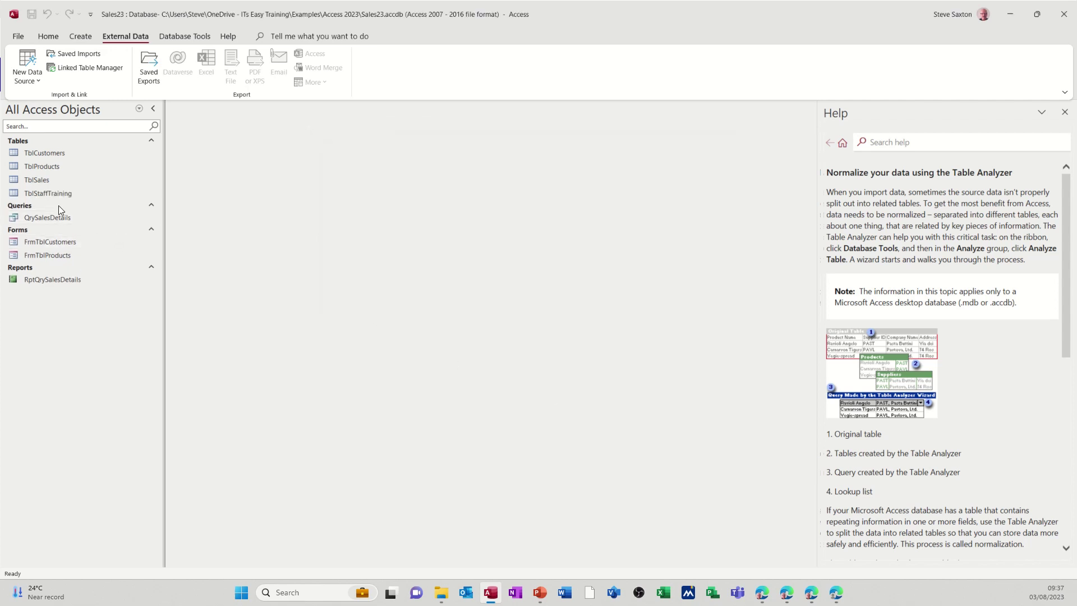
Open TblStaffTraining and widen the COURSE ATTENDED column to show full course names
double_click(42, 194)
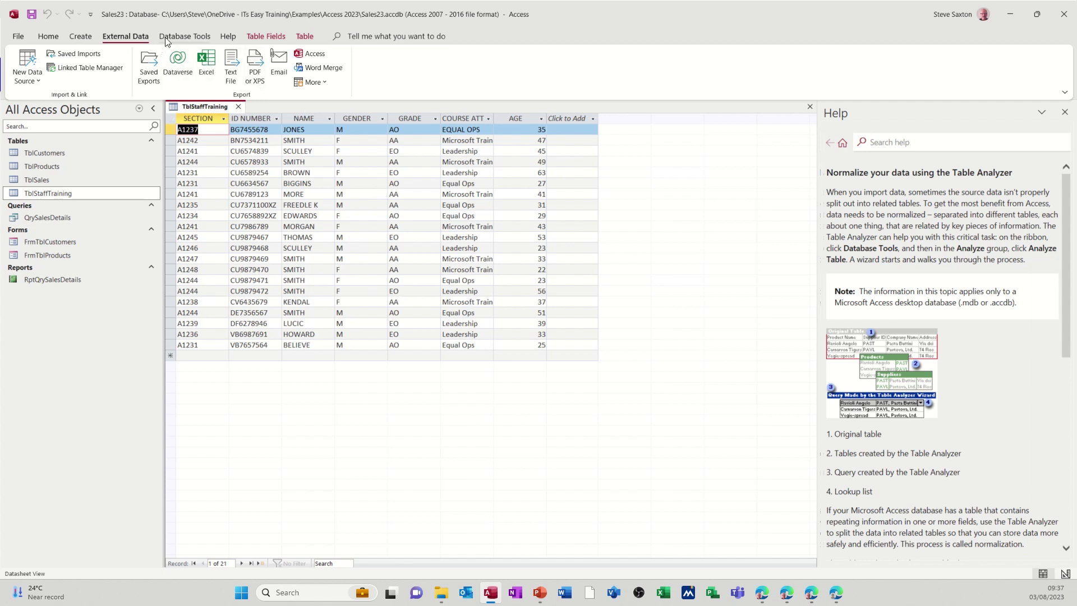
left_click(185, 36)
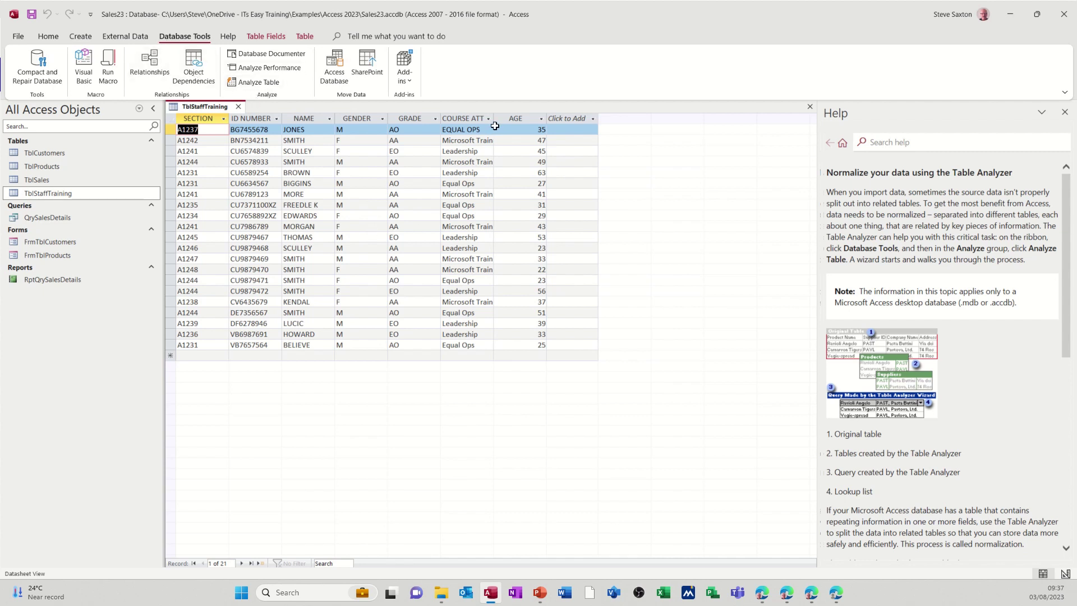
left_click_drag(494, 119, 549, 123)
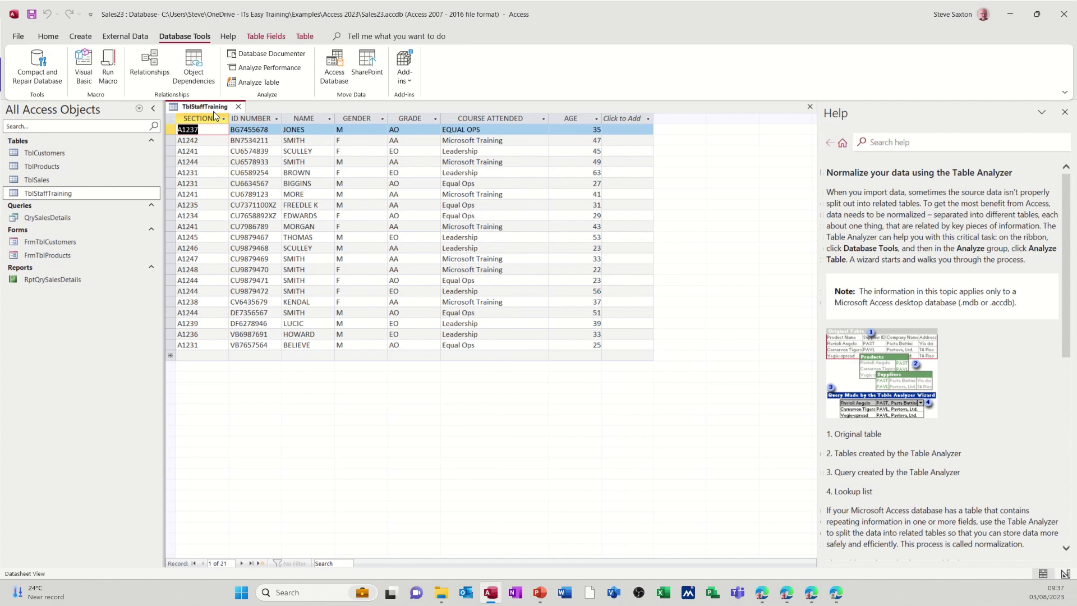
left_click(49, 36)
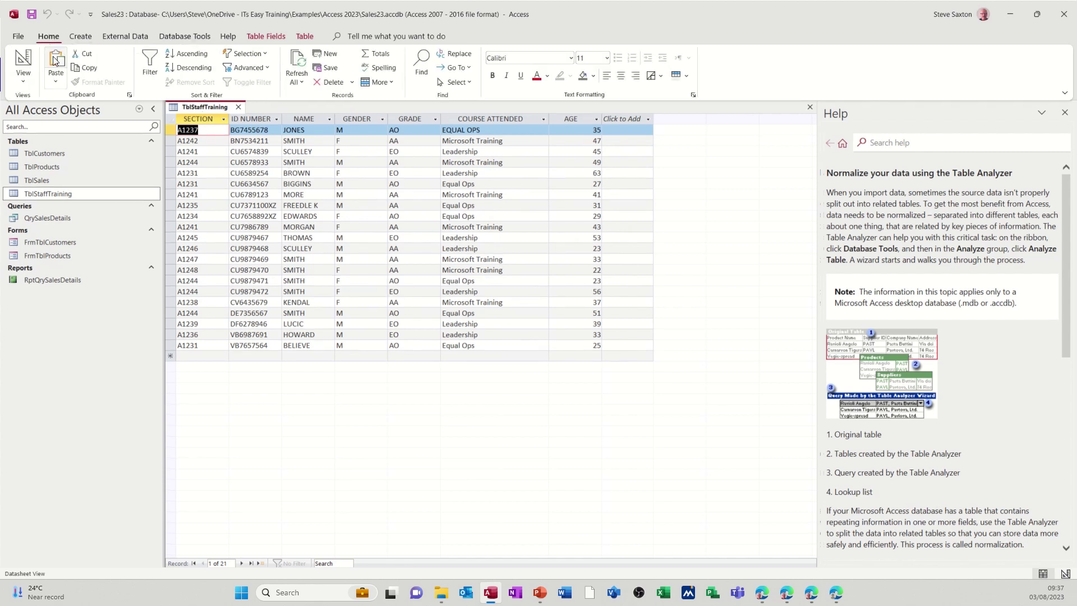
In Design View, move ID NUMBER above SECTION as the first field, then close the table
left_click(23, 61)
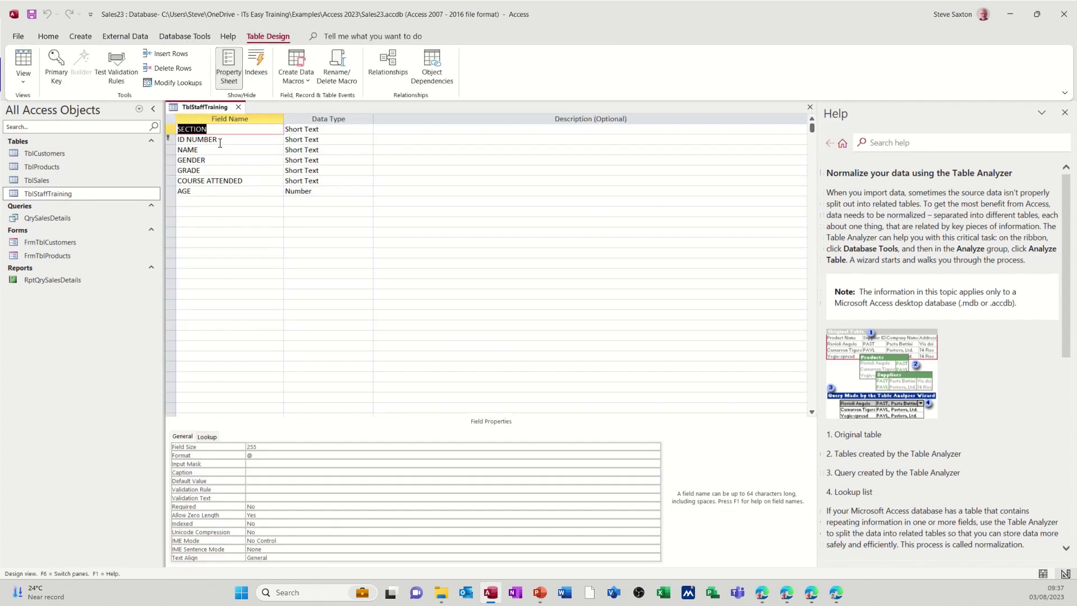
left_click(168, 137)
left_click_drag(168, 137, 172, 127)
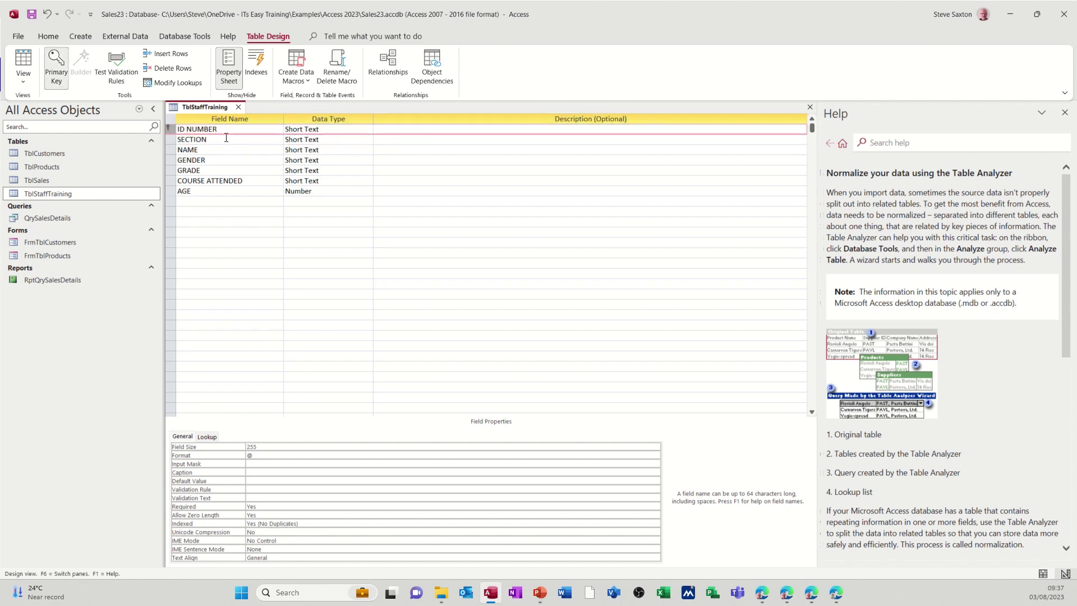
left_click(226, 139)
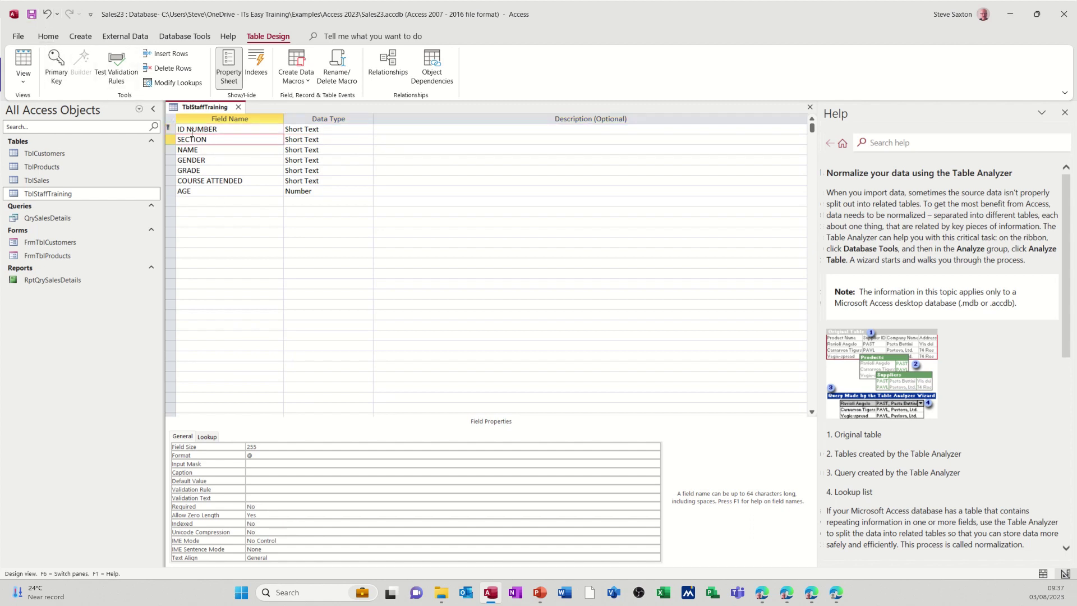
left_click(238, 106)
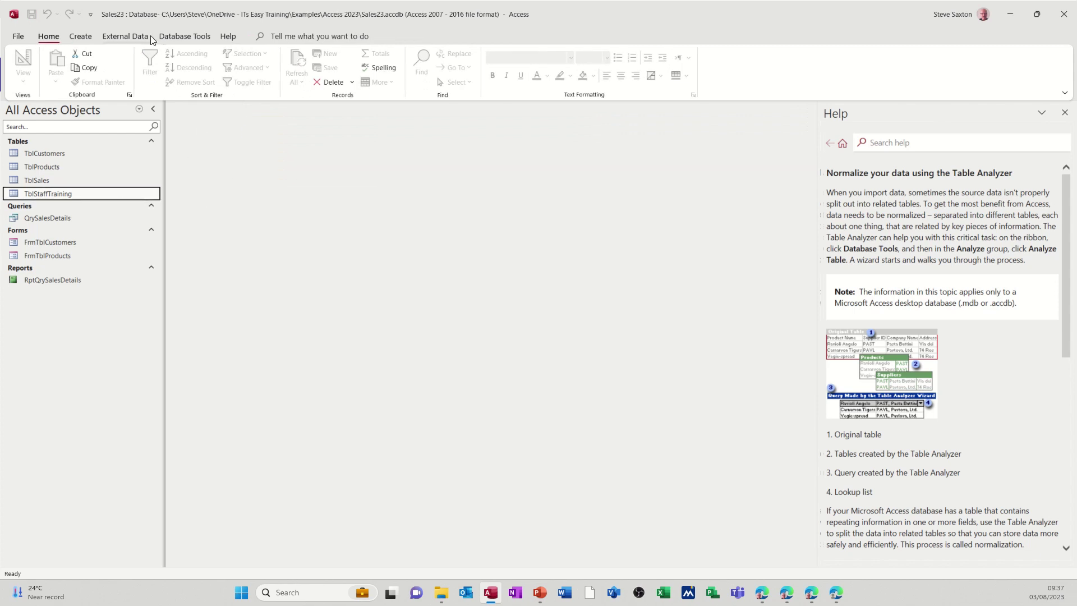
Launch the Table Analyzer wizard from Database Tools and move past its introductory pages
left_click(168, 38)
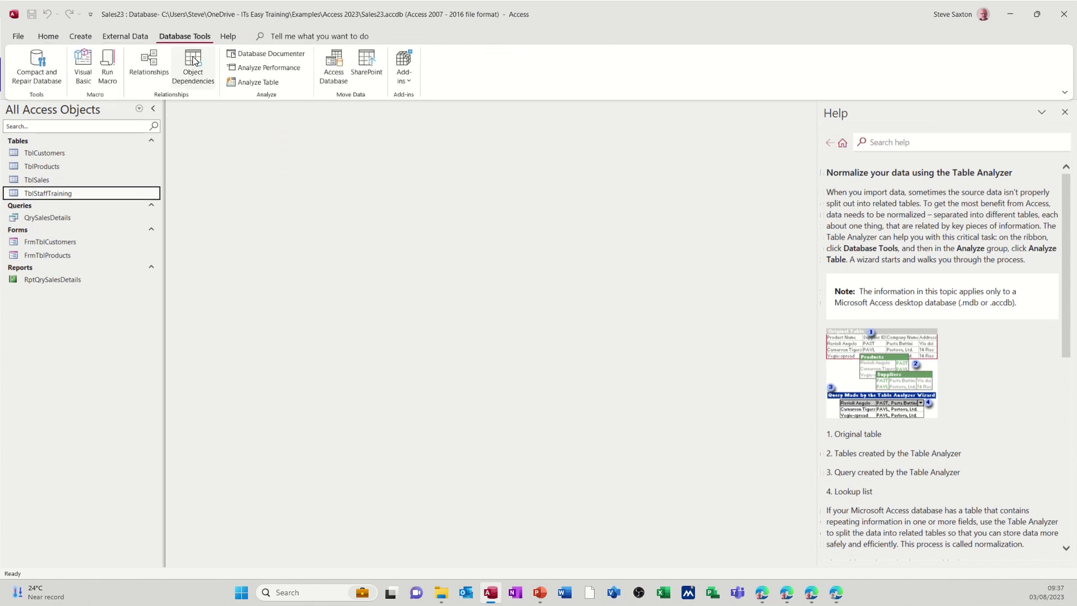
left_click(255, 82)
left_click_drag(463, 118, 322, 135)
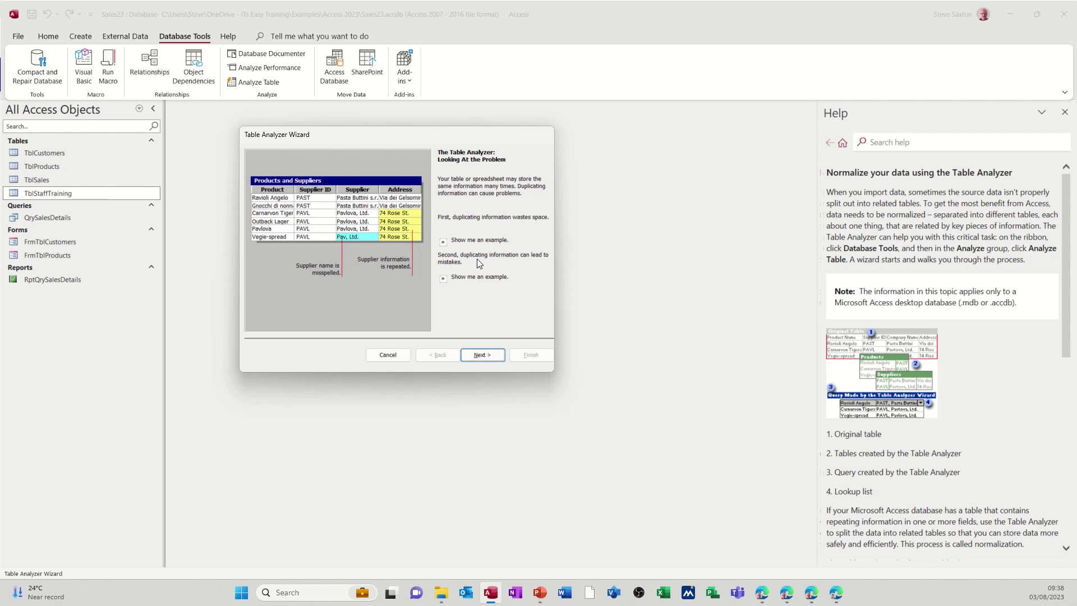
left_click(486, 354)
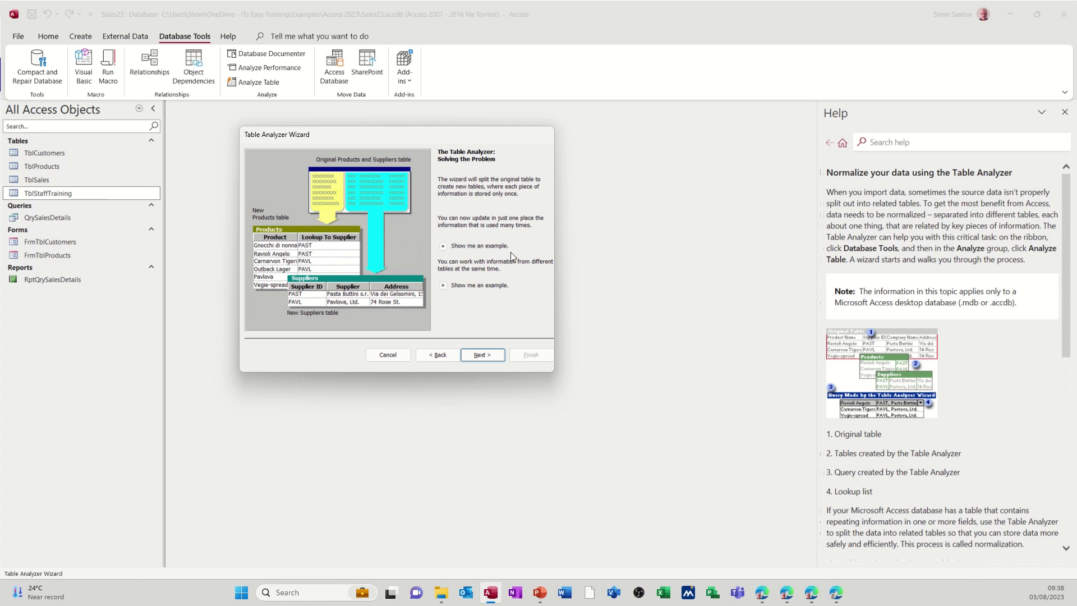
left_click(483, 355)
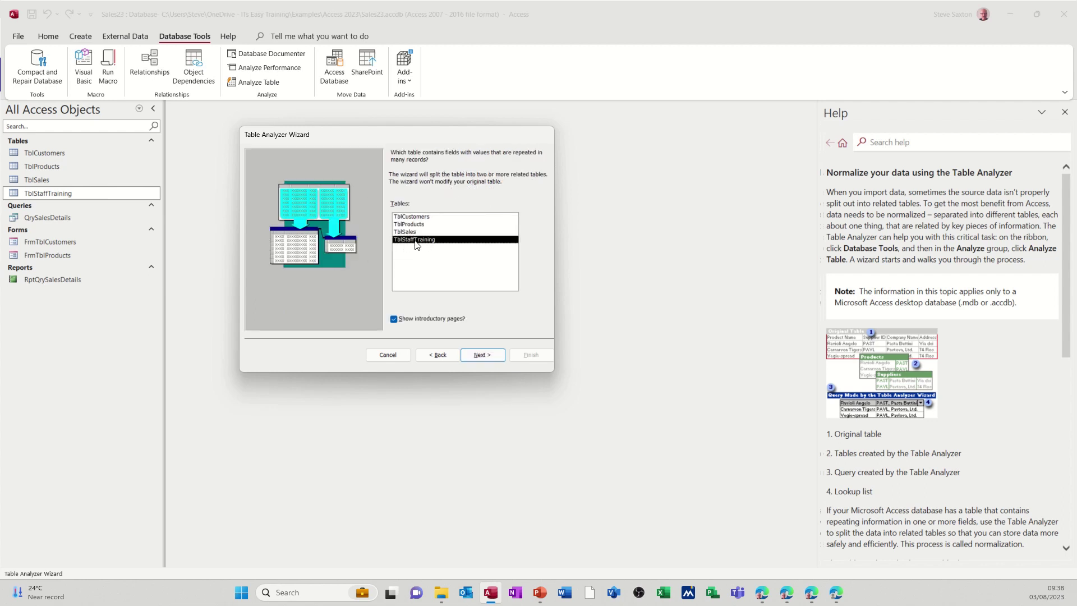
Select TblStaffTraining and let the wizard decide the field grouping
left_click(473, 354)
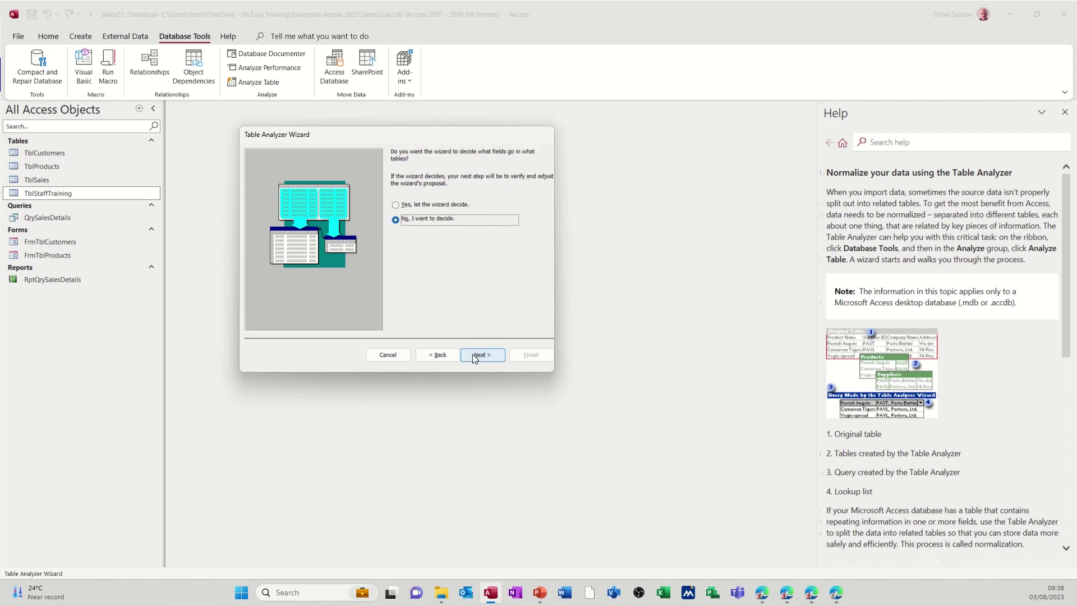
left_click(397, 206)
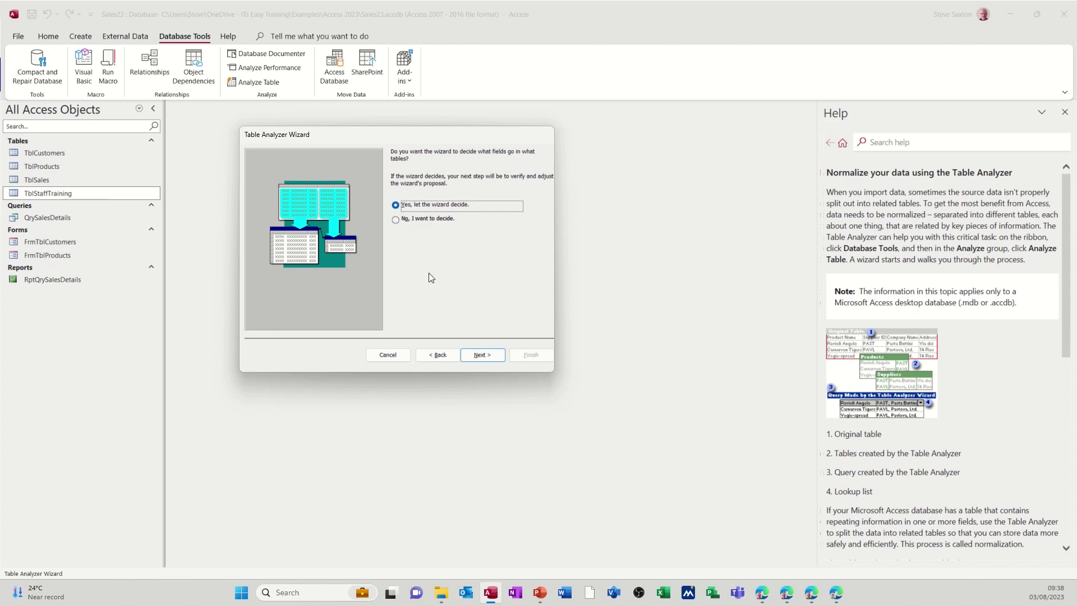
left_click(479, 356)
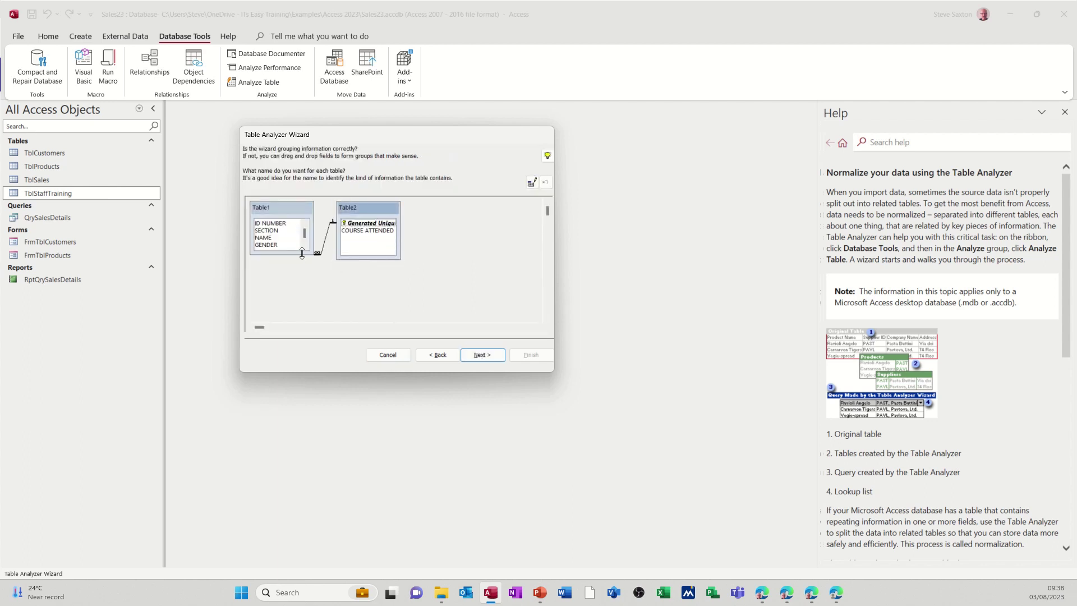
left_click_drag(302, 253, 302, 283)
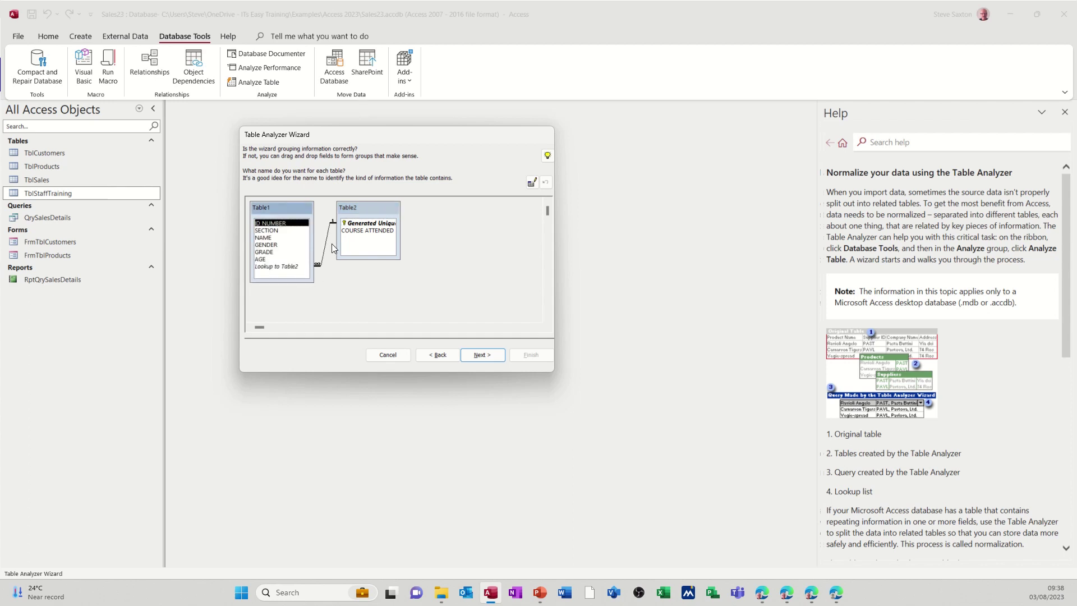
Rename the proposed Table1 to TblStaff
left_click_drag(358, 205, 406, 208)
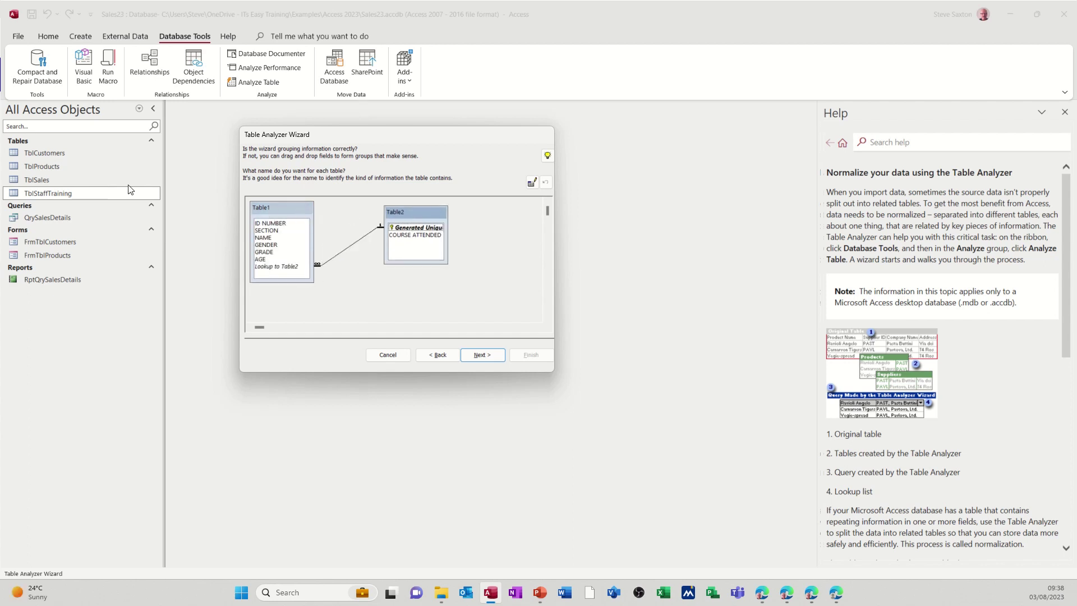
double_click(267, 207)
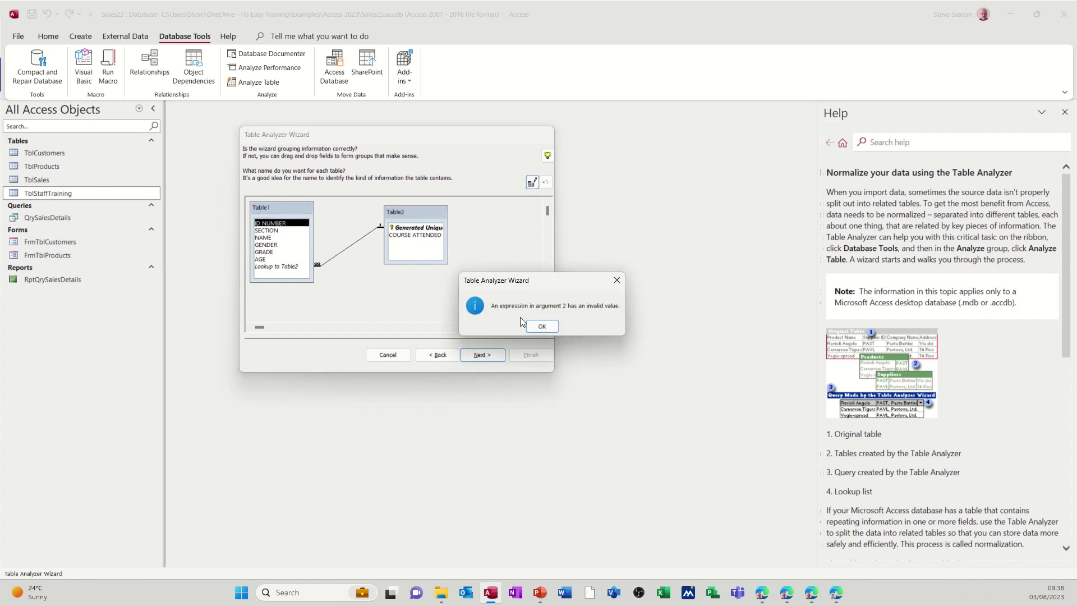
left_click(540, 326)
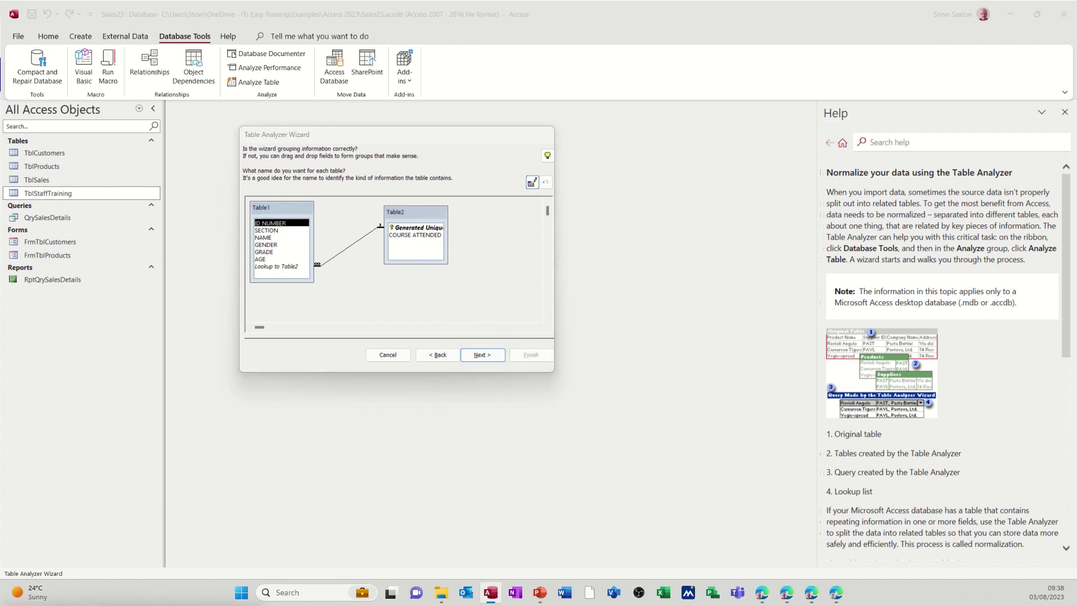
left_click_drag(355, 396, 397, 308)
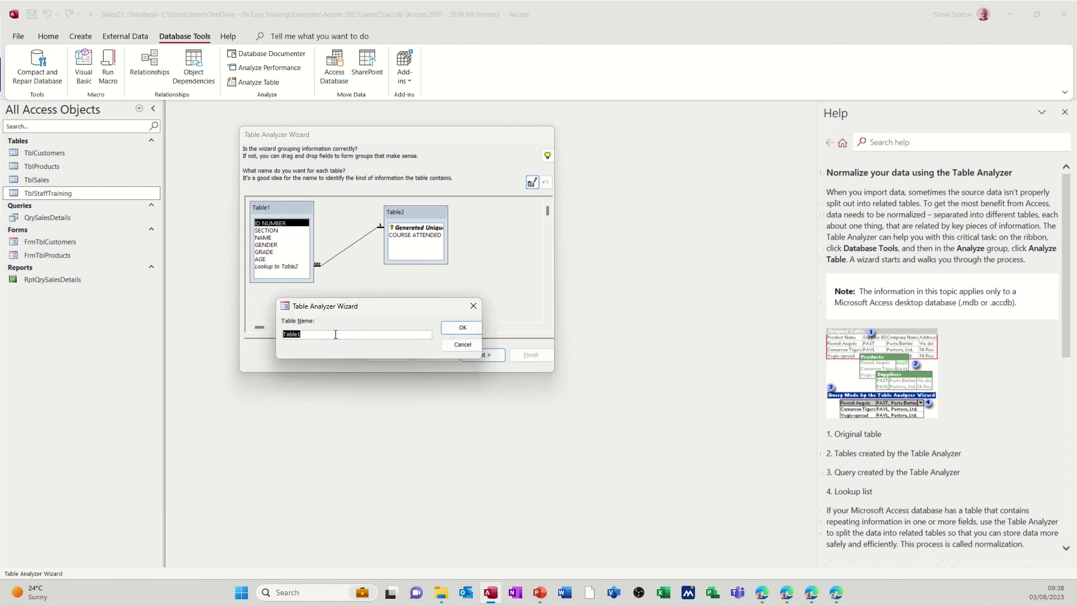
type("TblSat")
key("BackSpace")
type("taff")
left_click(463, 328)
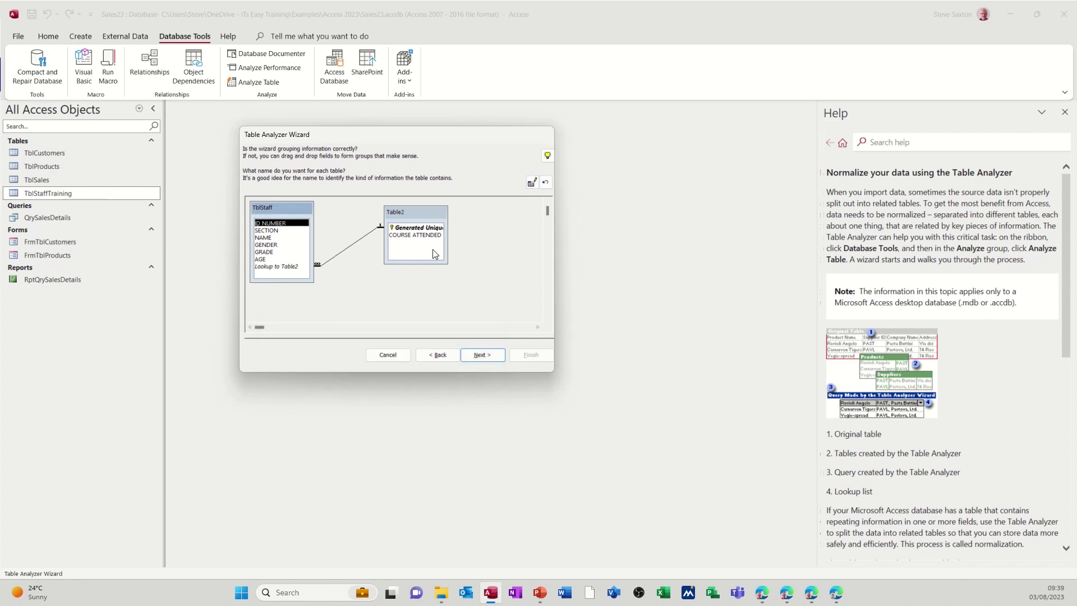
Rename Table2 to TblCourses, keeping GRADE in TblStaff
double_click(401, 217)
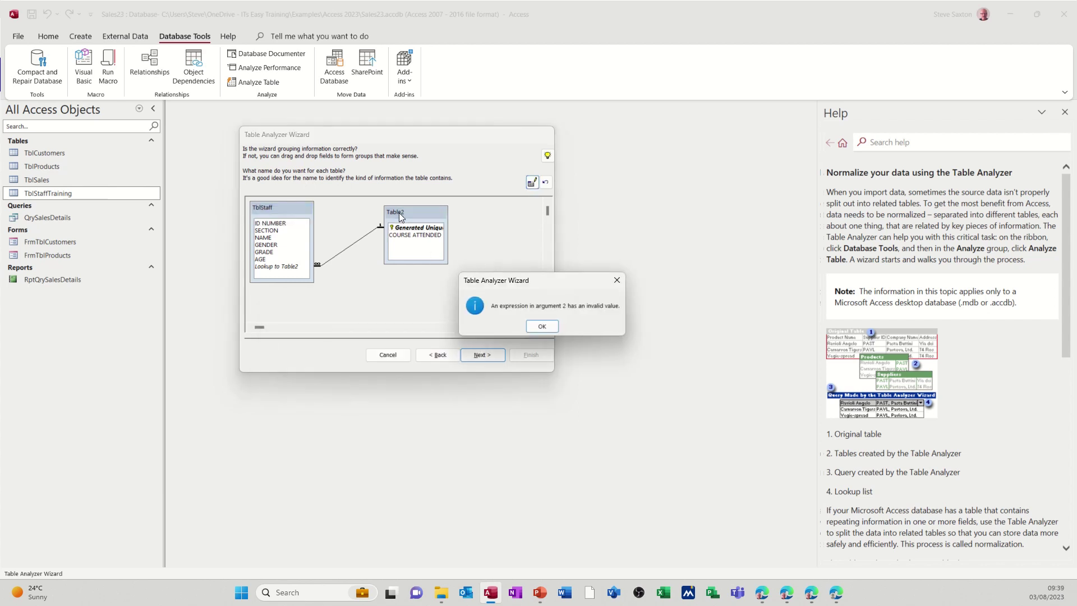
left_click(541, 328)
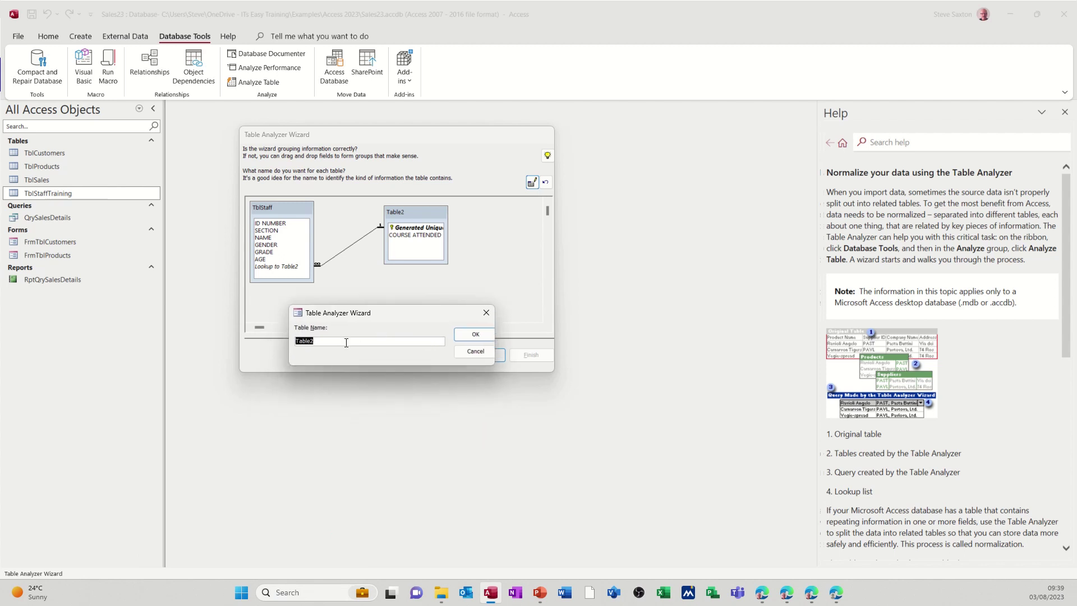
type("TblCourses")
left_click(470, 335)
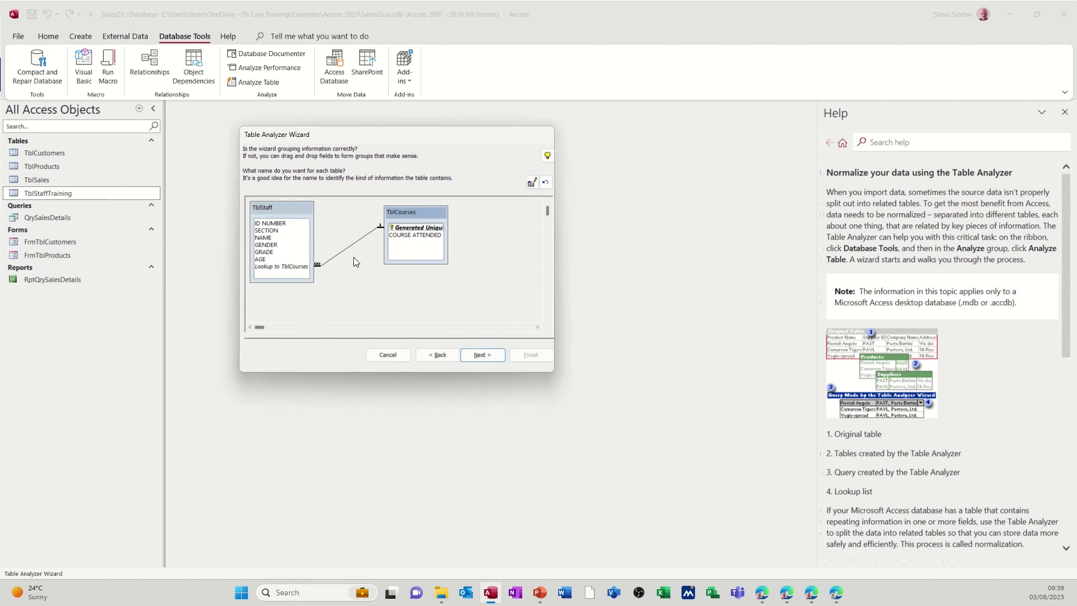
left_click_drag(266, 254, 291, 251)
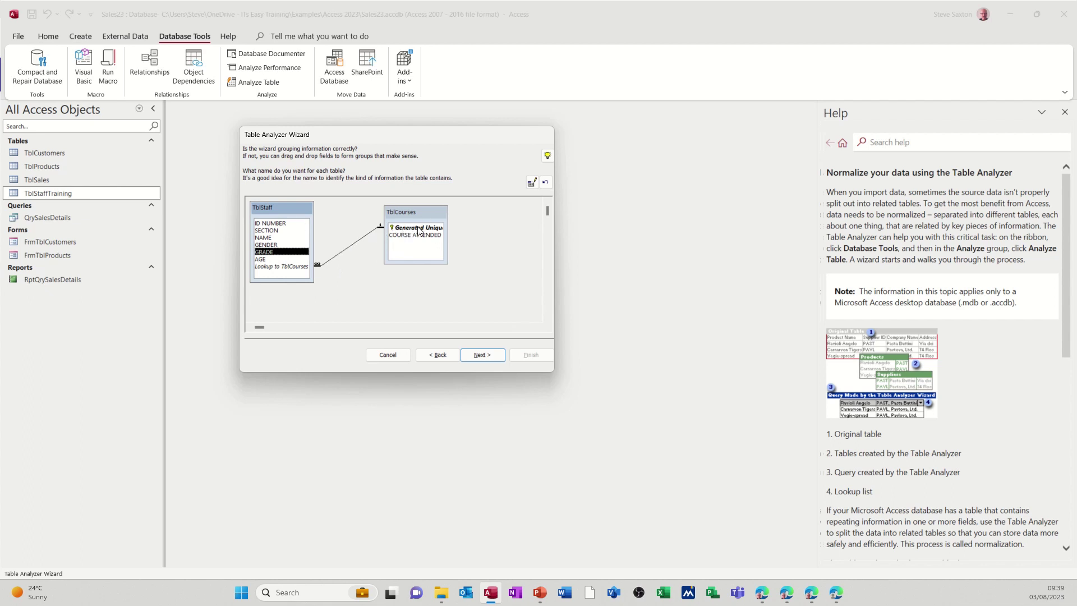
Accept the table grouping and proposed primary keys, choosing not to create a query
left_click(480, 357)
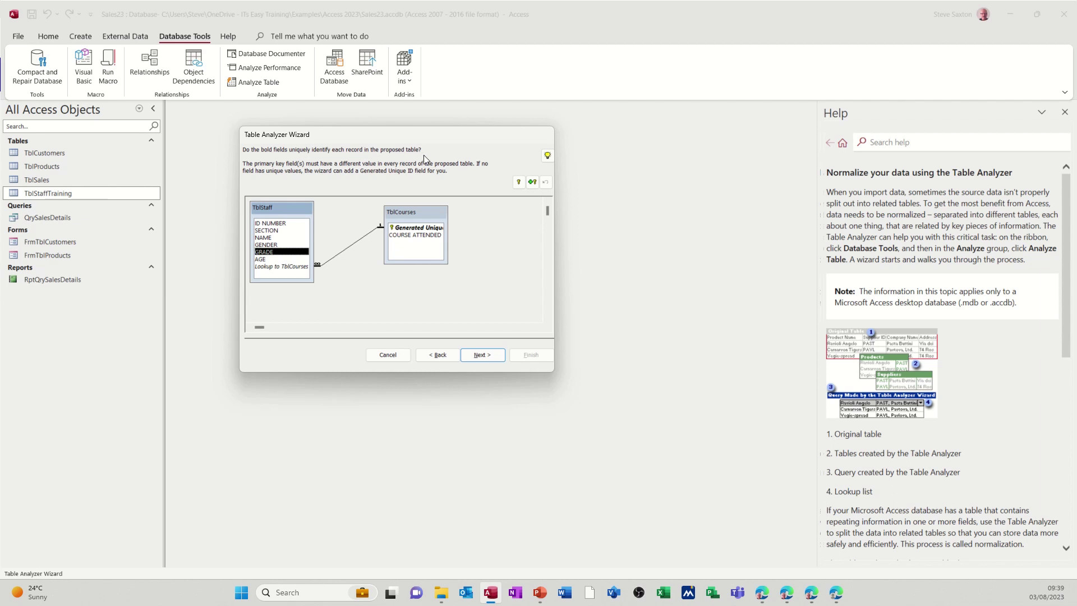
left_click_drag(404, 210, 362, 224)
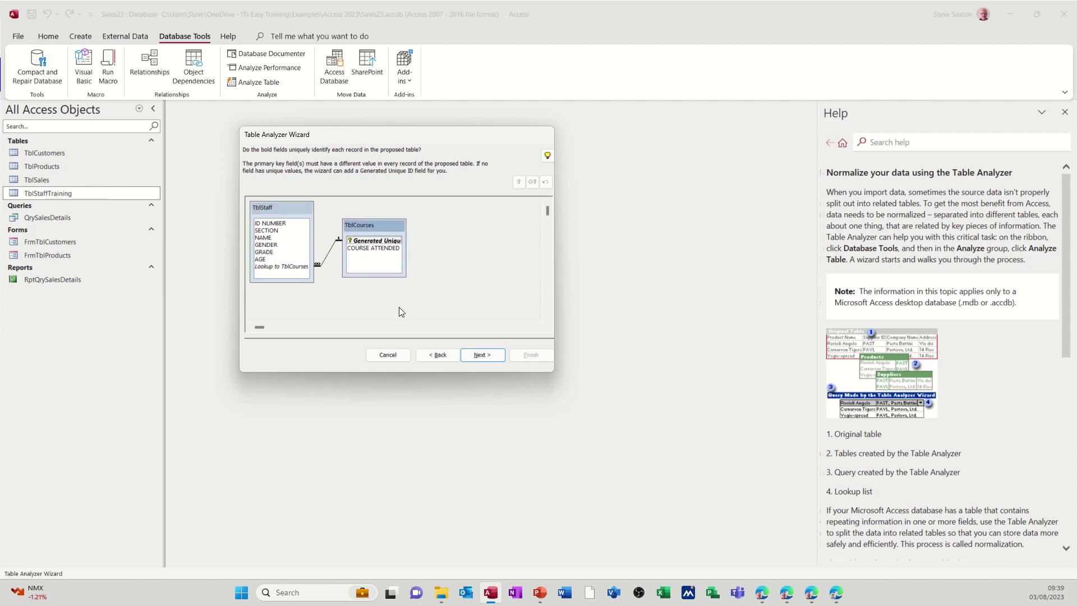
left_click(477, 355)
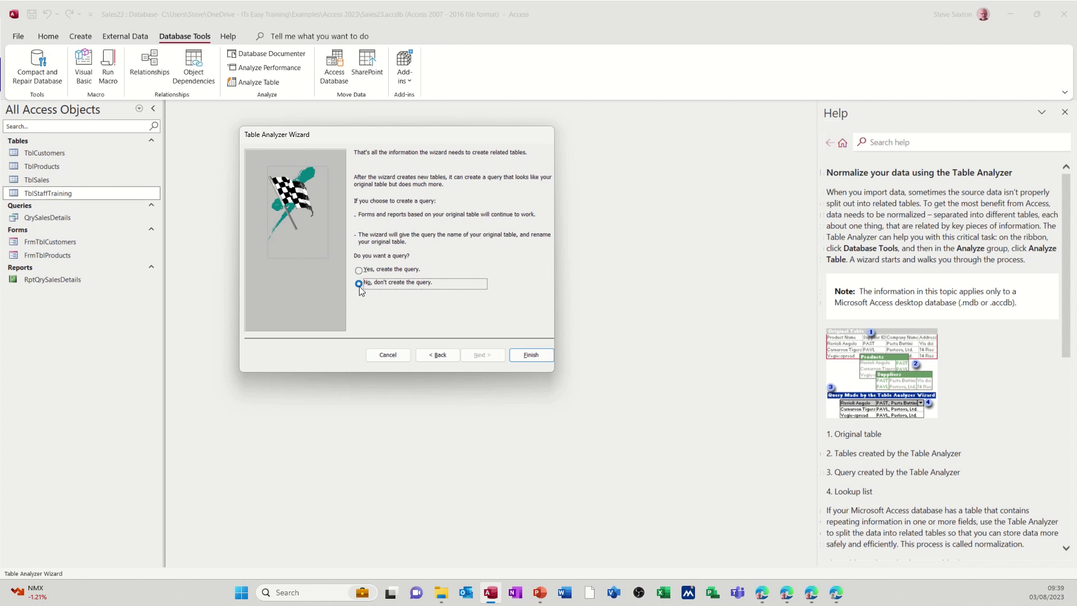
left_click(523, 357)
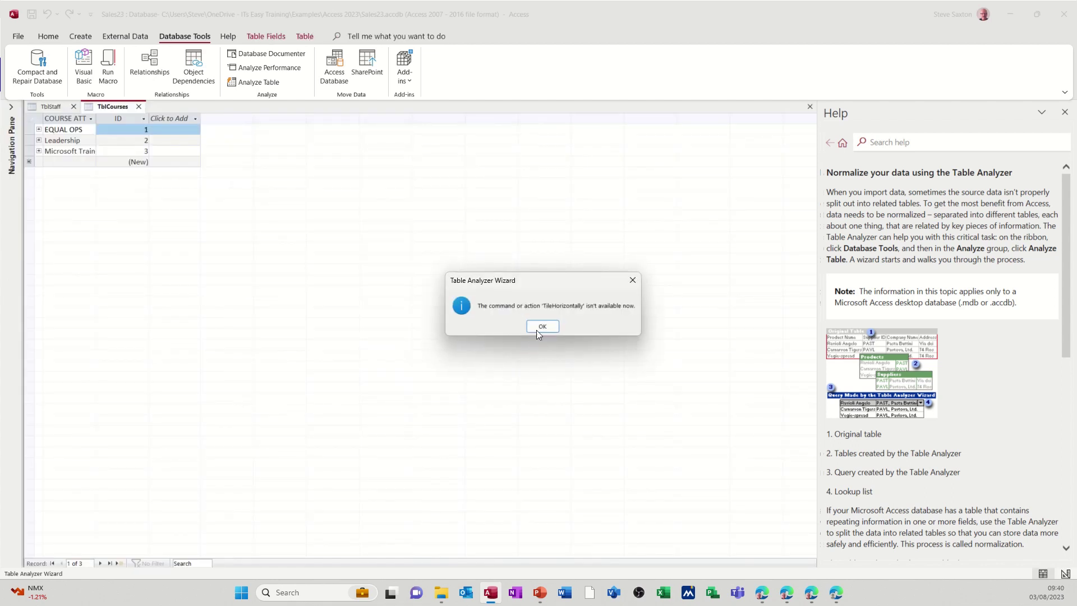
Review the staff attending EQUAL OPS, Leadership and Microsoft Training, then close TblCourses
left_click(542, 326)
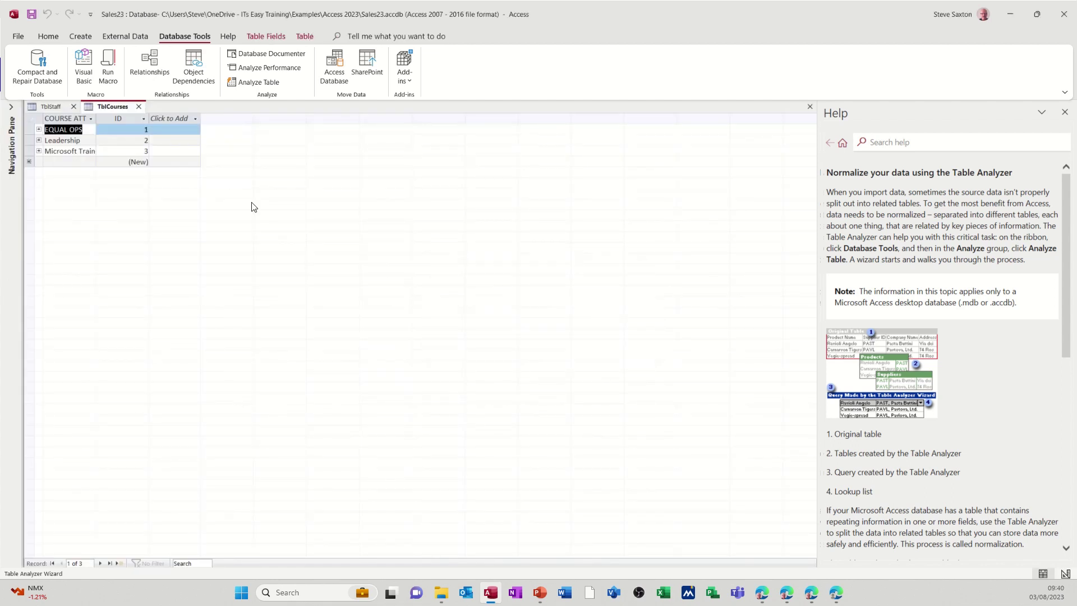
left_click(10, 107)
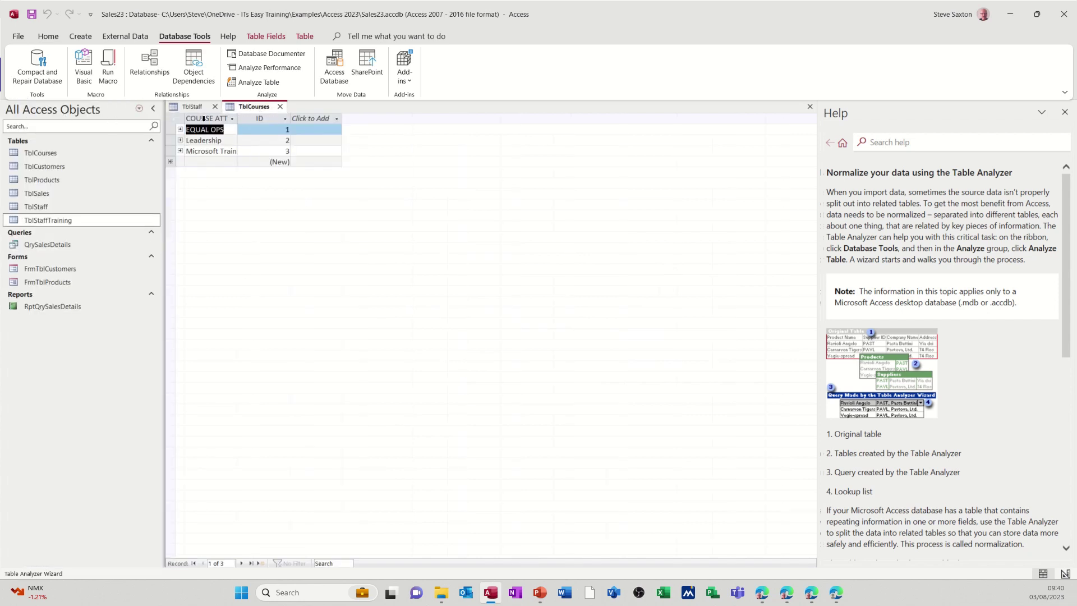
left_click(181, 129)
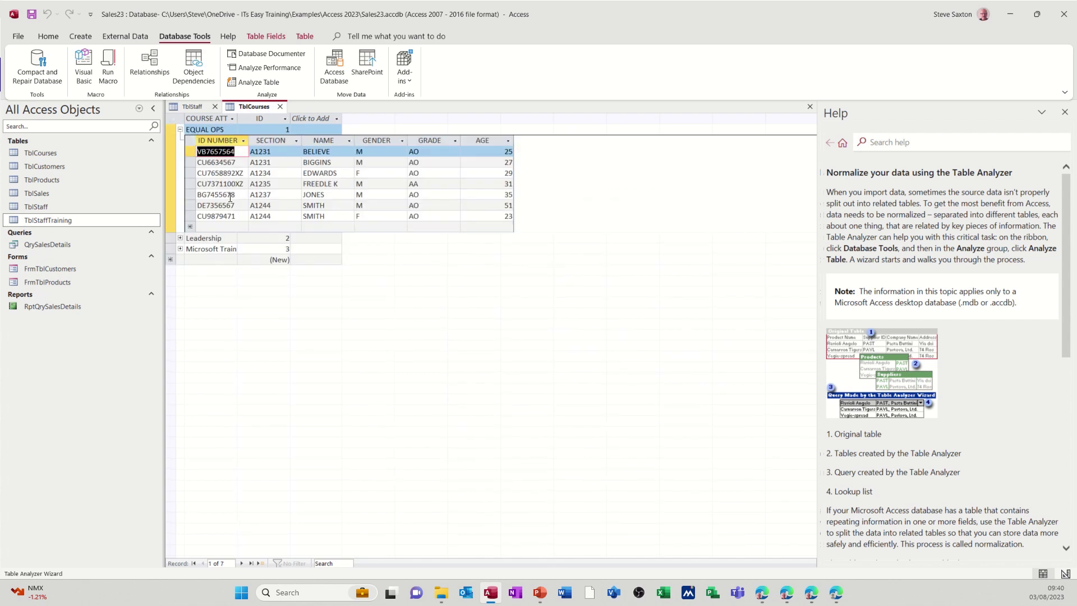
left_click(180, 130)
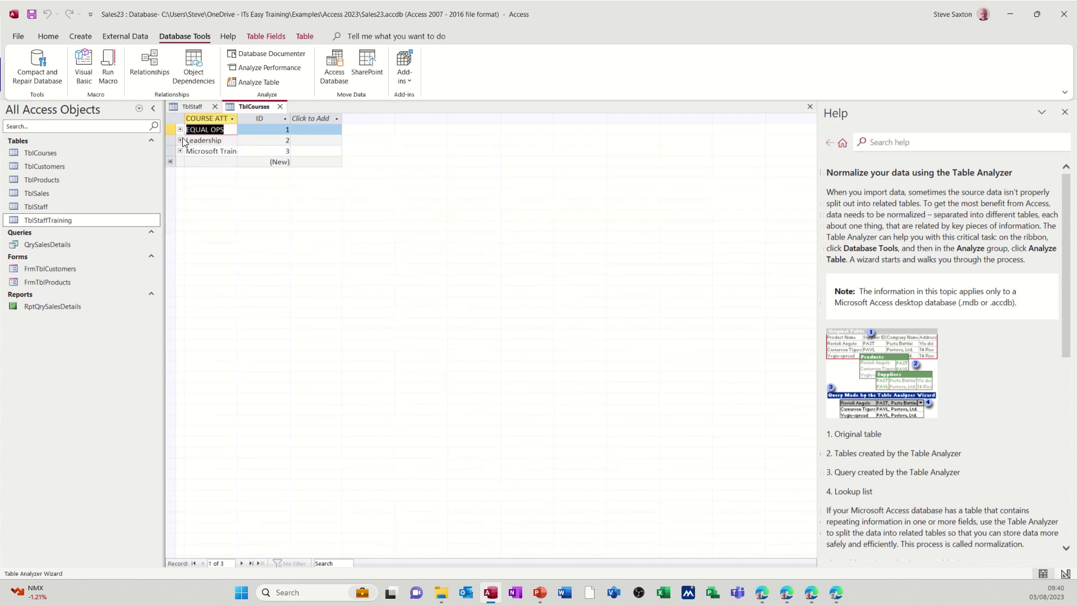
left_click(182, 139)
left_click(182, 139)
left_click(181, 152)
left_click(180, 152)
left_click(280, 107)
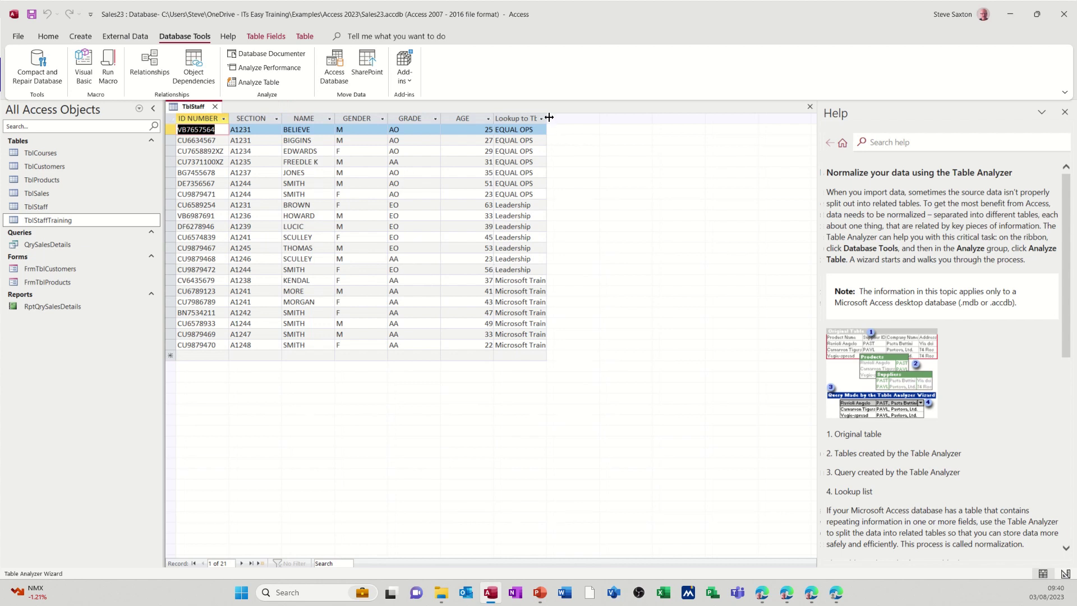
Widen TblStaff's 'Lookup to TblCourses' column to show full names like Microsoft Training, checking the new record's course list
left_click_drag(548, 118, 585, 119)
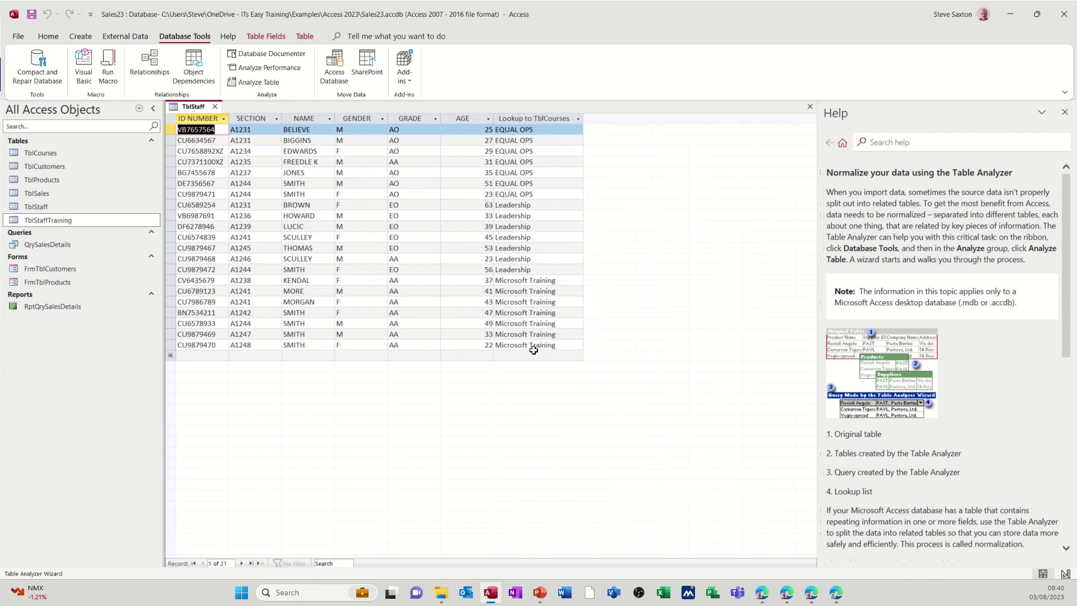
left_click(533, 352)
left_click(578, 357)
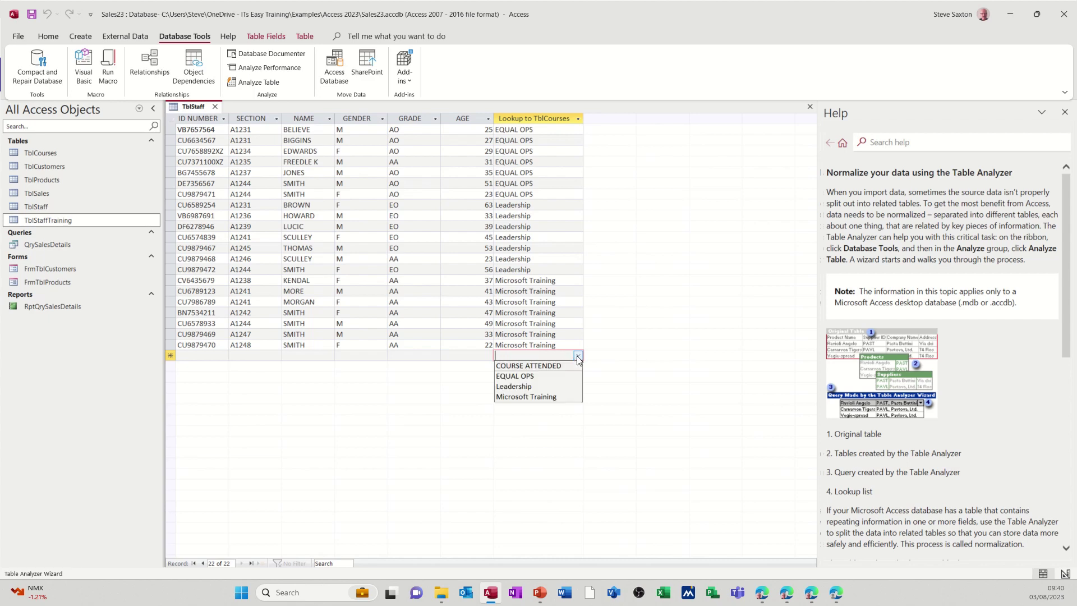
left_click(578, 356)
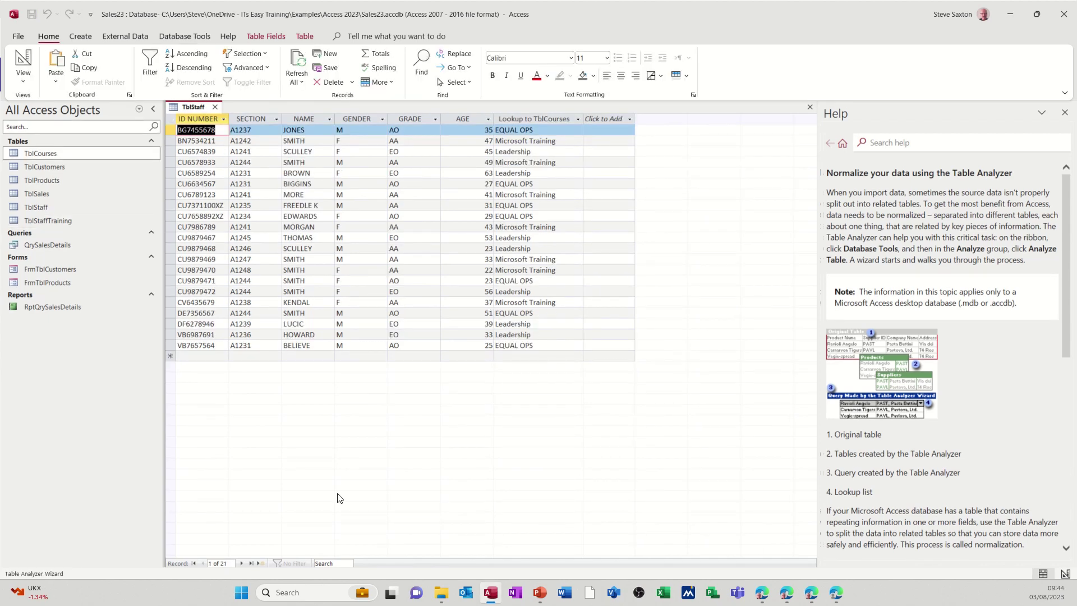
Open the Relationships window and shift TblCustomers, TblSales and TblProducts up and left to make room
left_click(187, 37)
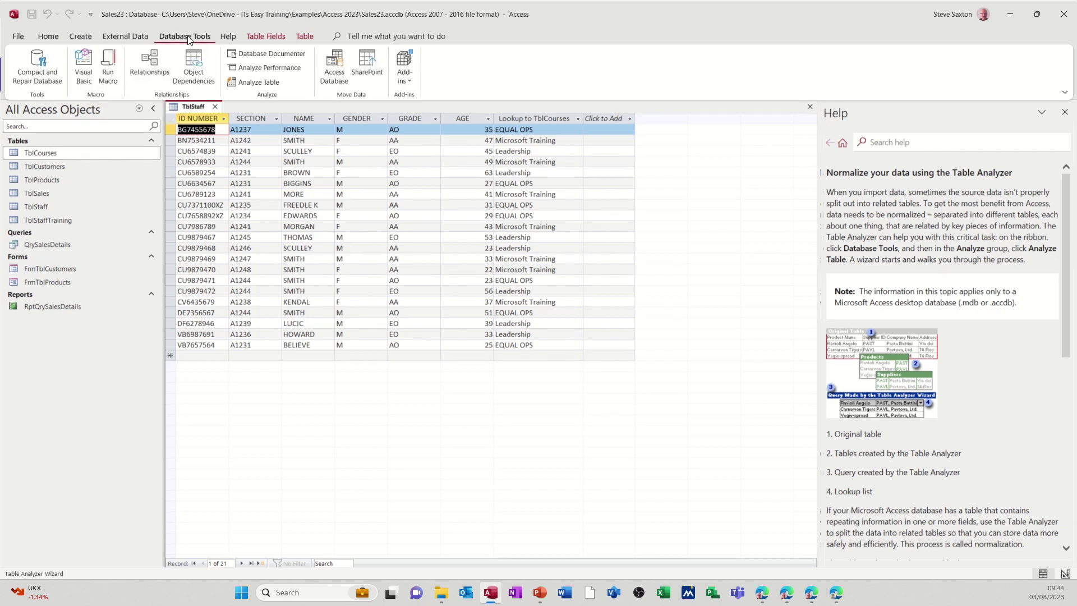
left_click(153, 62)
left_click_drag(412, 179, 261, 156)
left_click_drag(593, 292, 426, 231)
left_click_drag(759, 166, 578, 164)
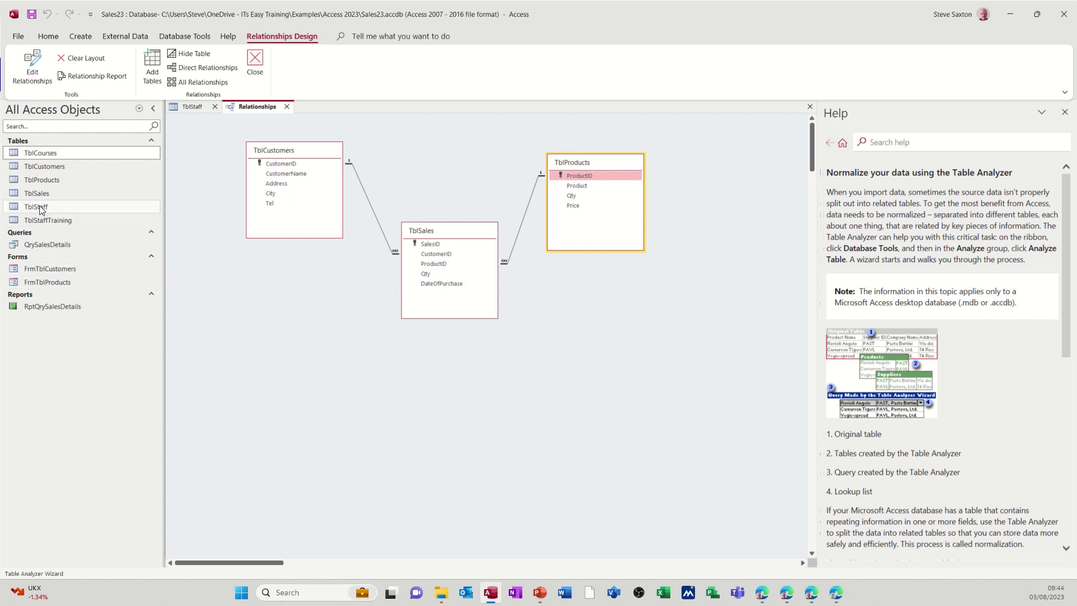
Add TblStaff and TblCourses to the diagram and place TblCourses next to TblStaff
left_click_drag(40, 205, 248, 354)
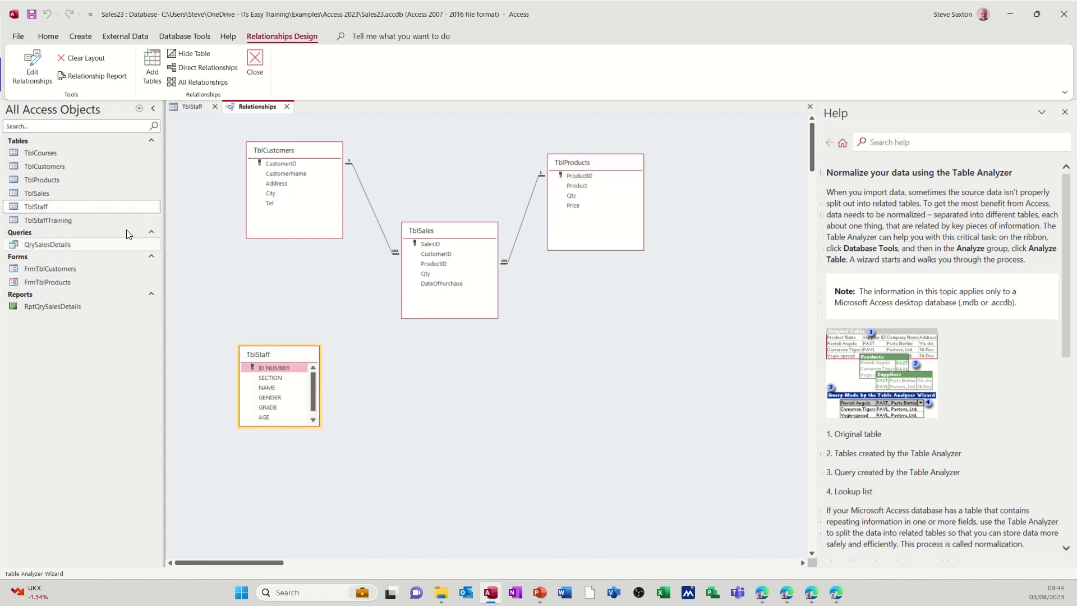
left_click_drag(49, 154, 418, 370)
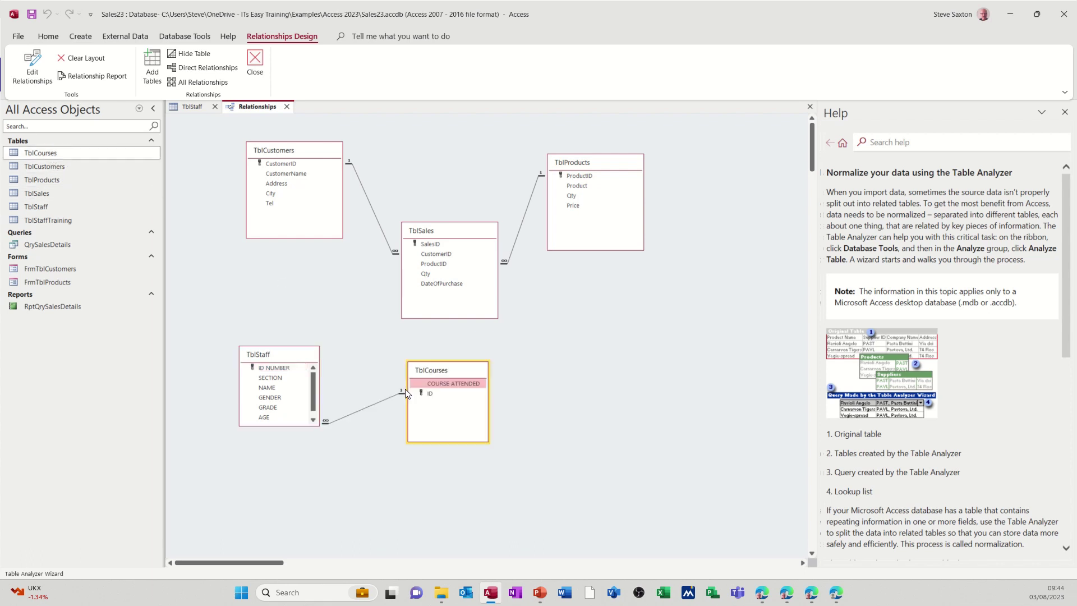
left_click_drag(303, 427, 303, 469)
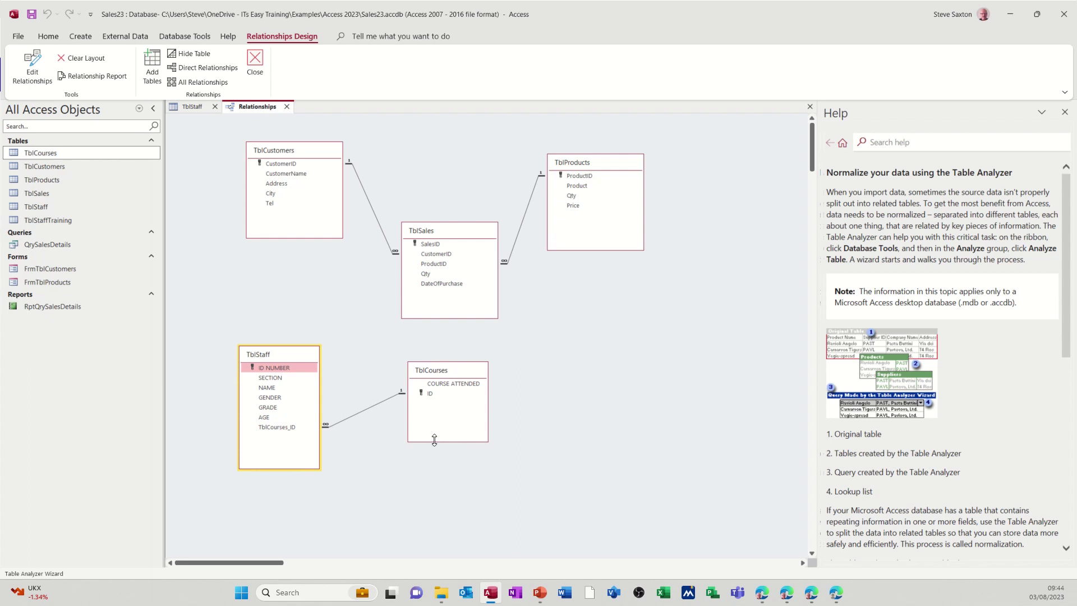
left_click_drag(433, 371, 398, 363)
left_click(436, 383)
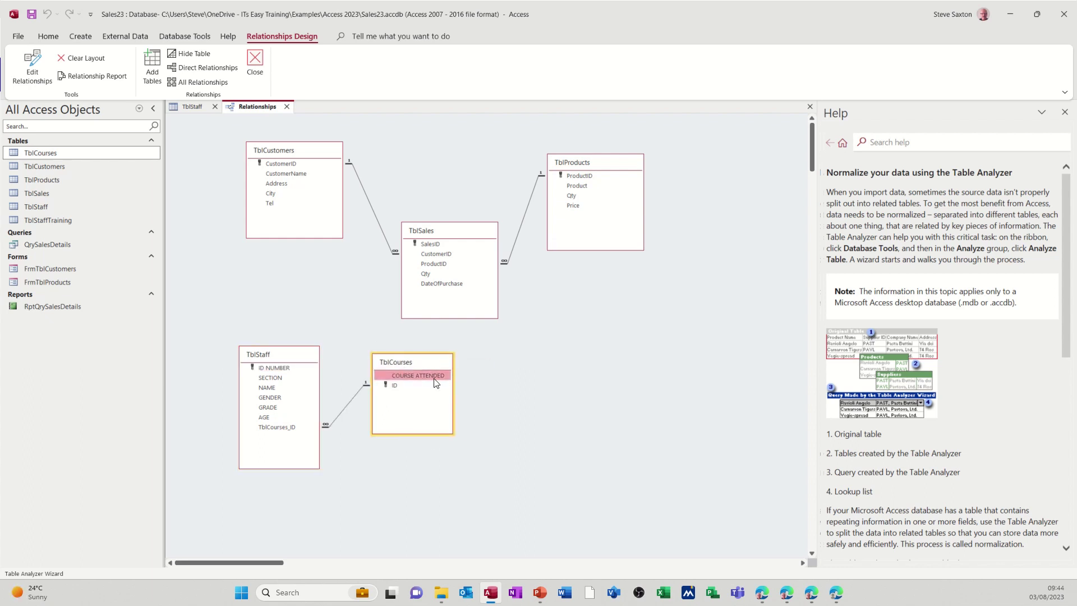
left_click(548, 316)
Start a new Excel data source set to link to the Import Data workbook
left_click(140, 39)
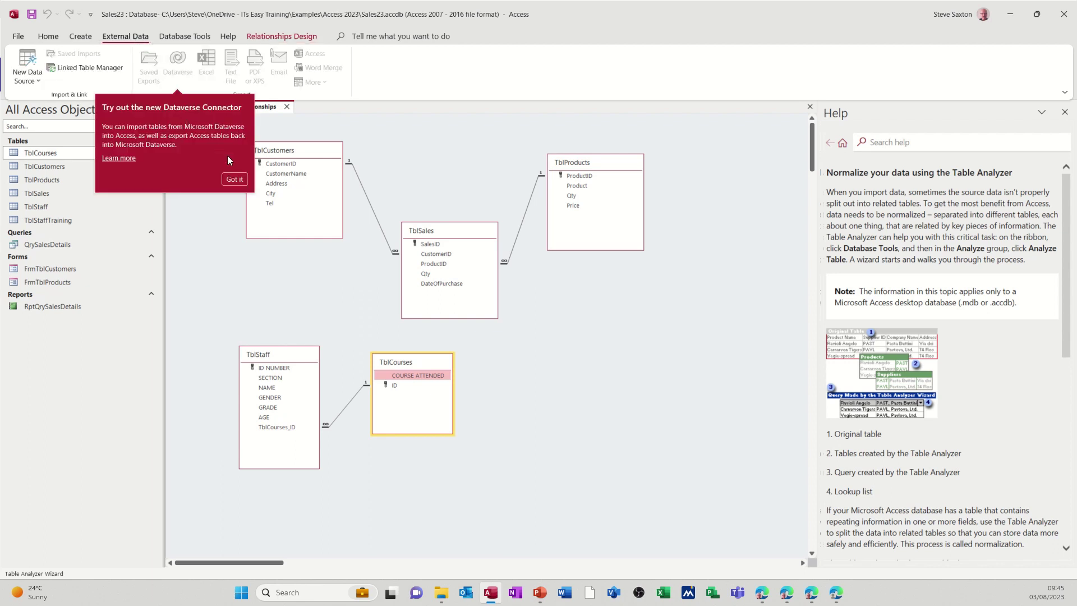
left_click(233, 178)
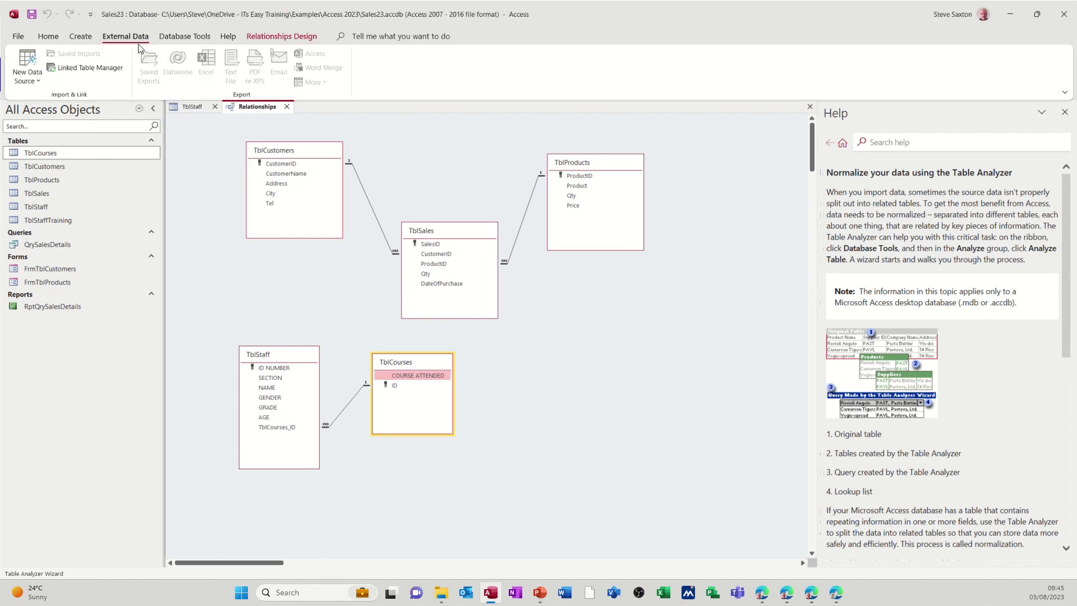
left_click(34, 80)
mouse_move(70, 106)
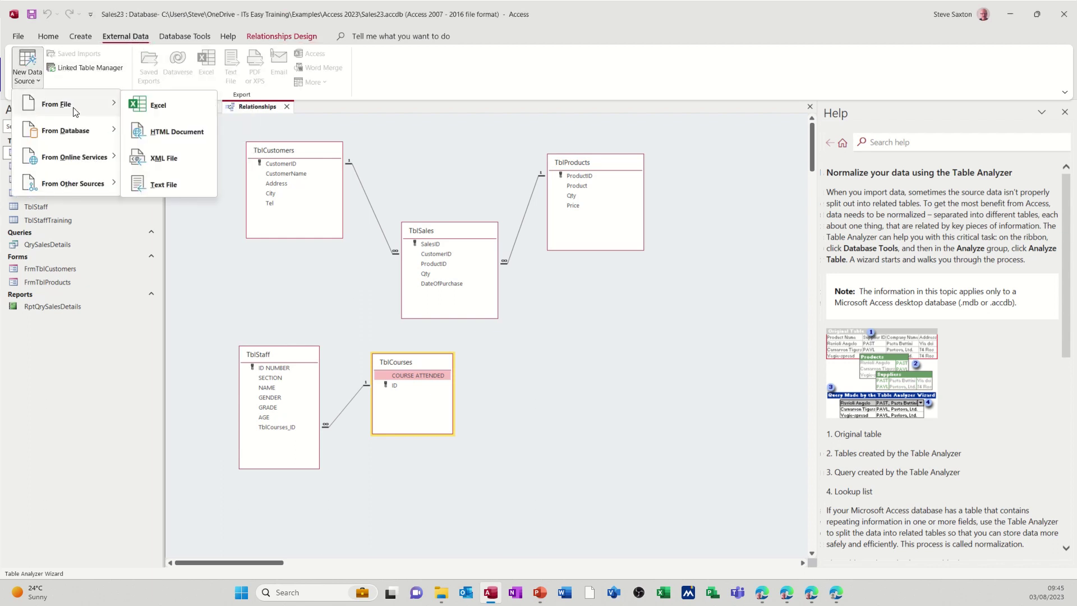
left_click(157, 106)
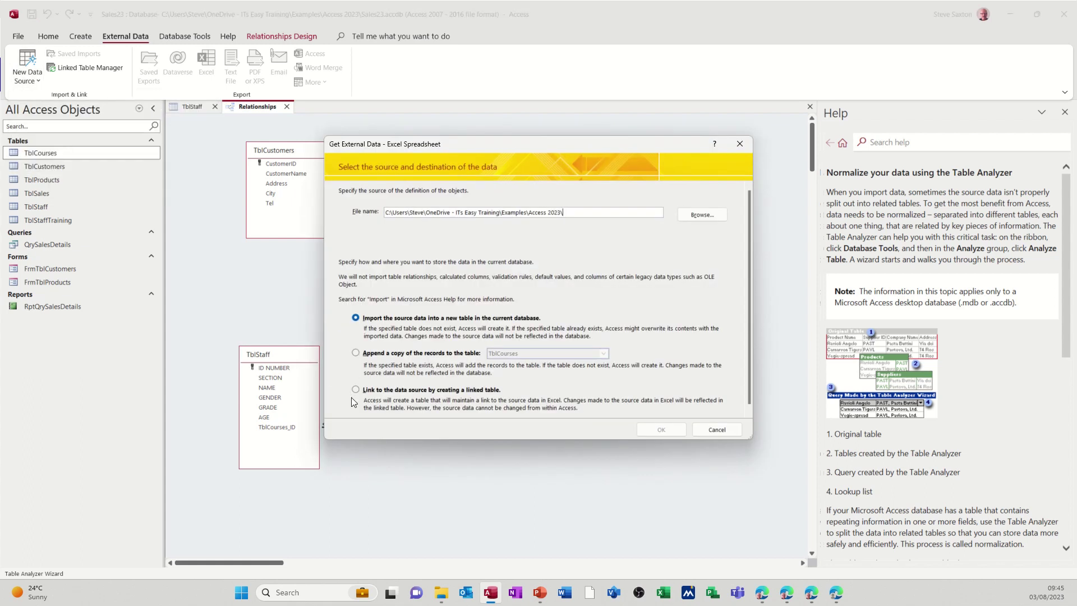
left_click(369, 394)
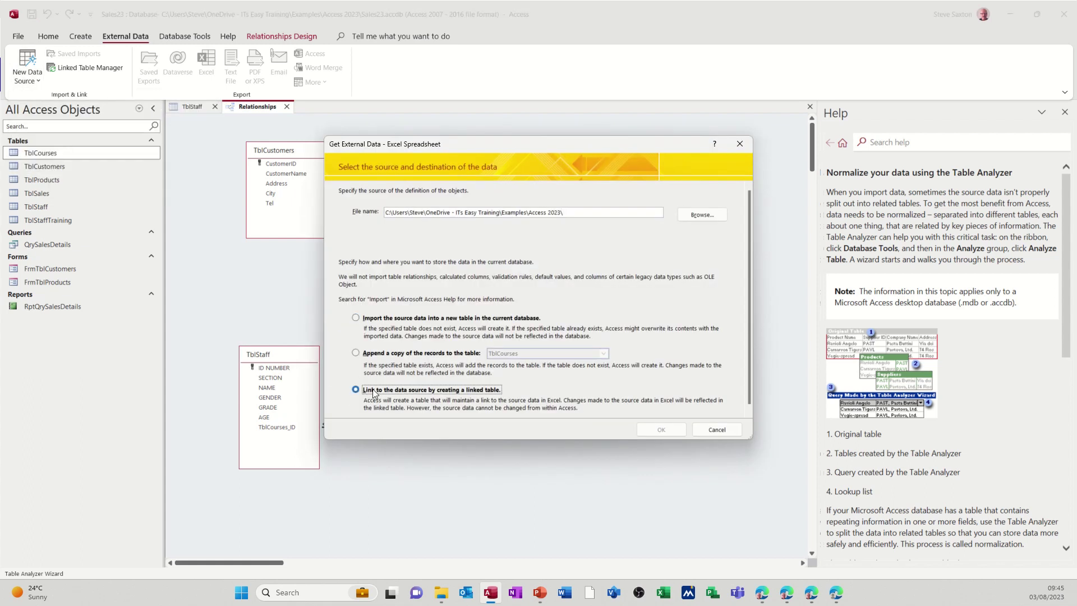
left_click(702, 215)
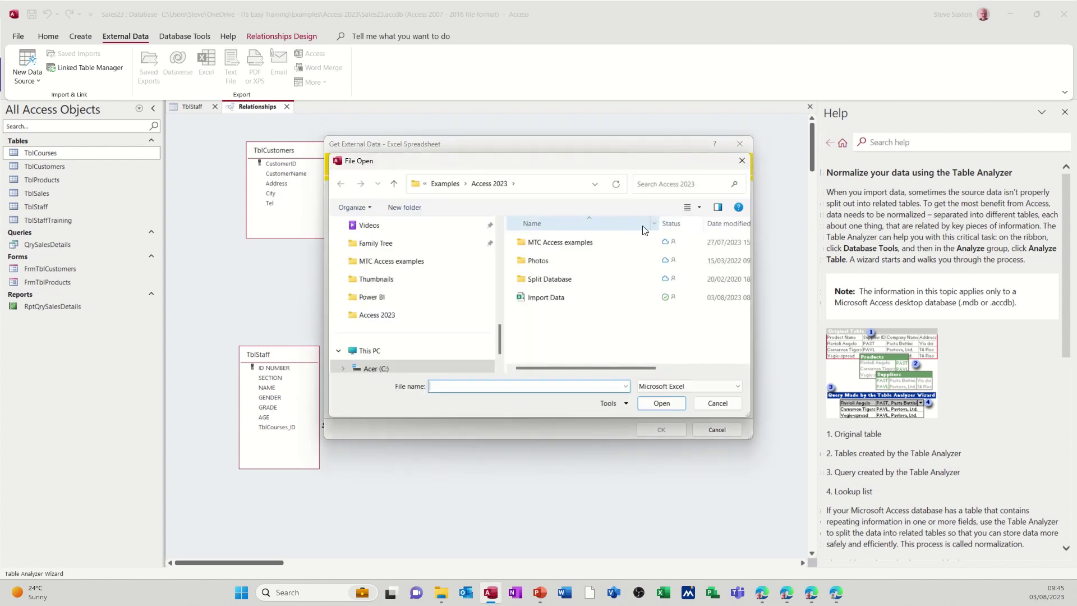
left_click(547, 297)
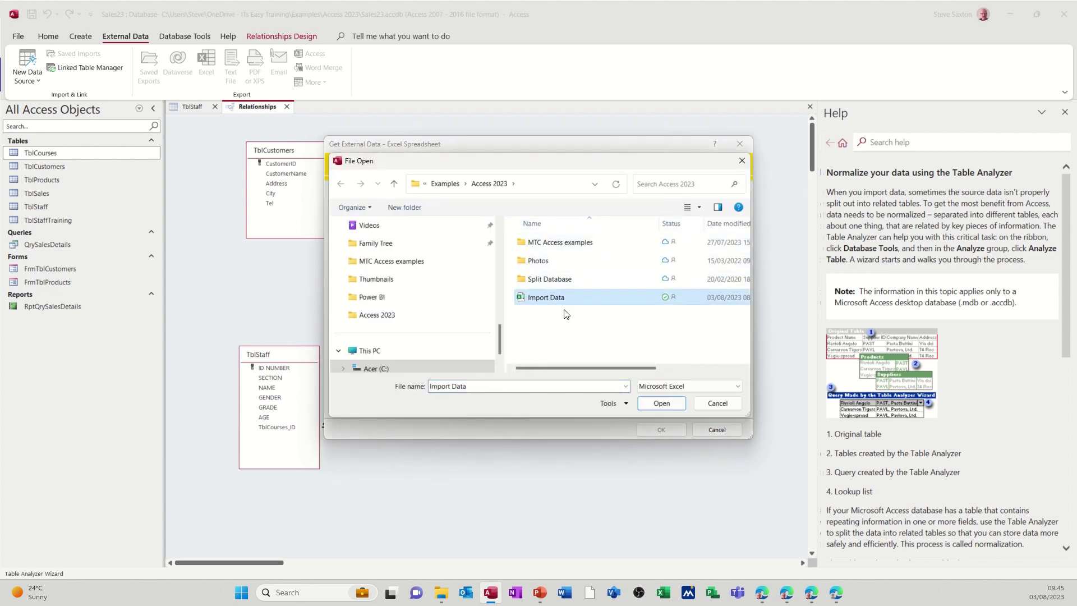
left_click(650, 403)
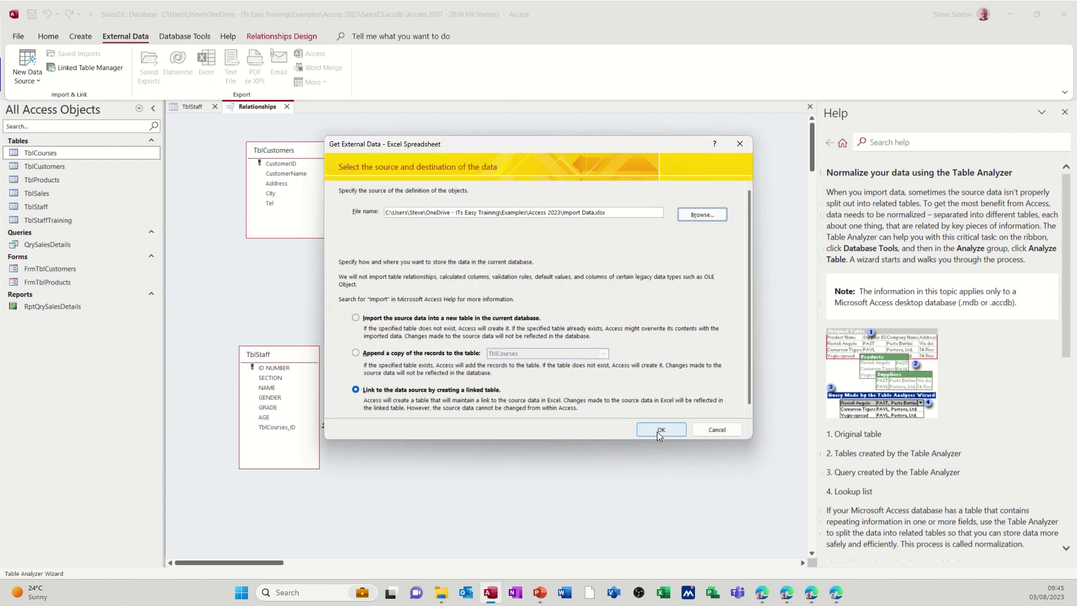
Link the Staff Training worksheet with First Row Contains Column Headings ticked, finishing the wizard
left_click(660, 429)
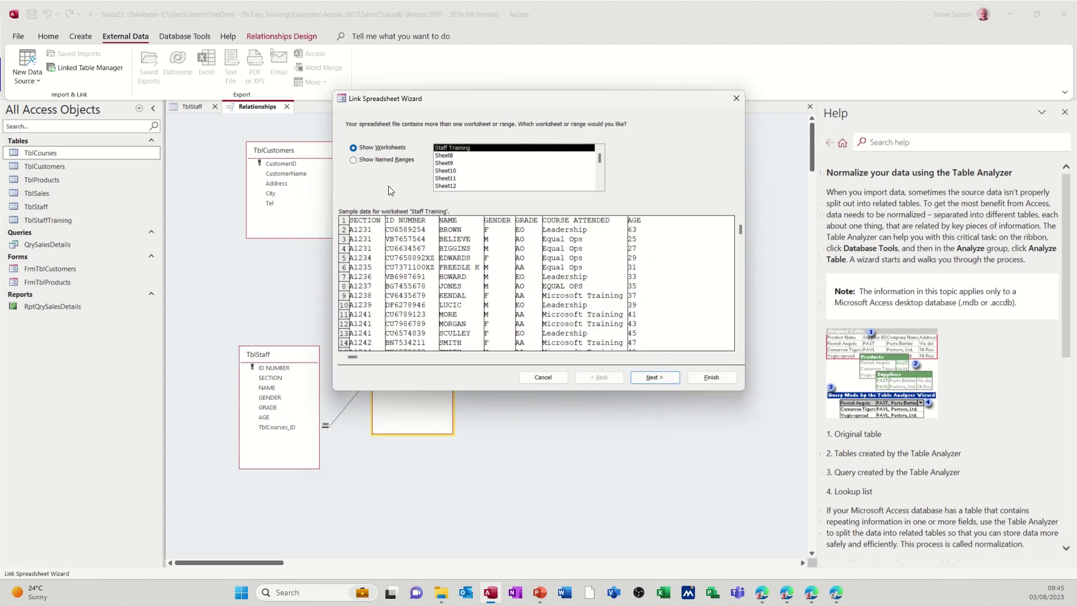
left_click(667, 377)
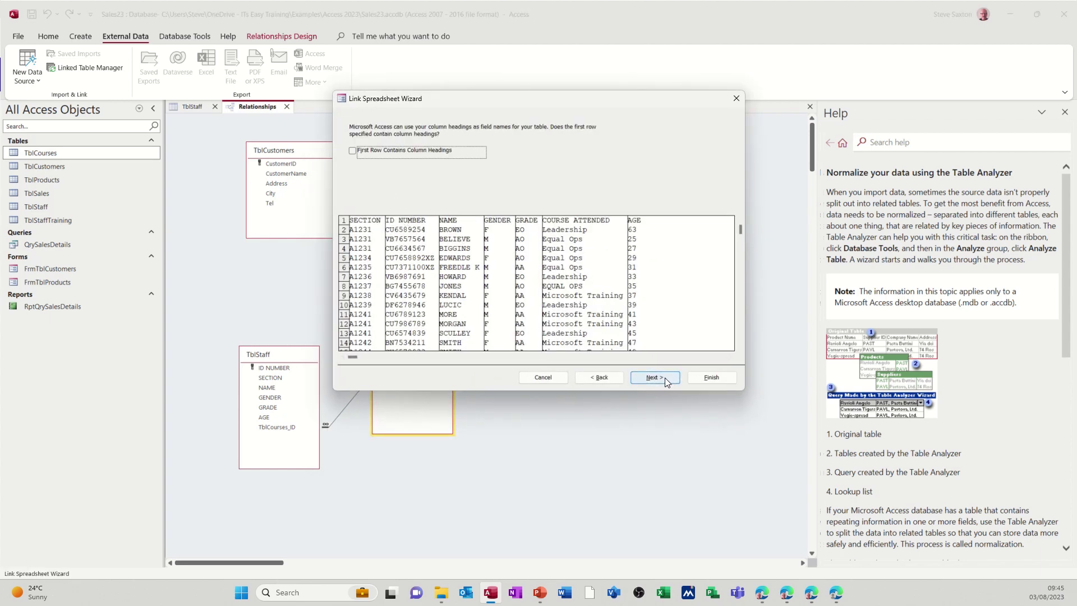
left_click(353, 151)
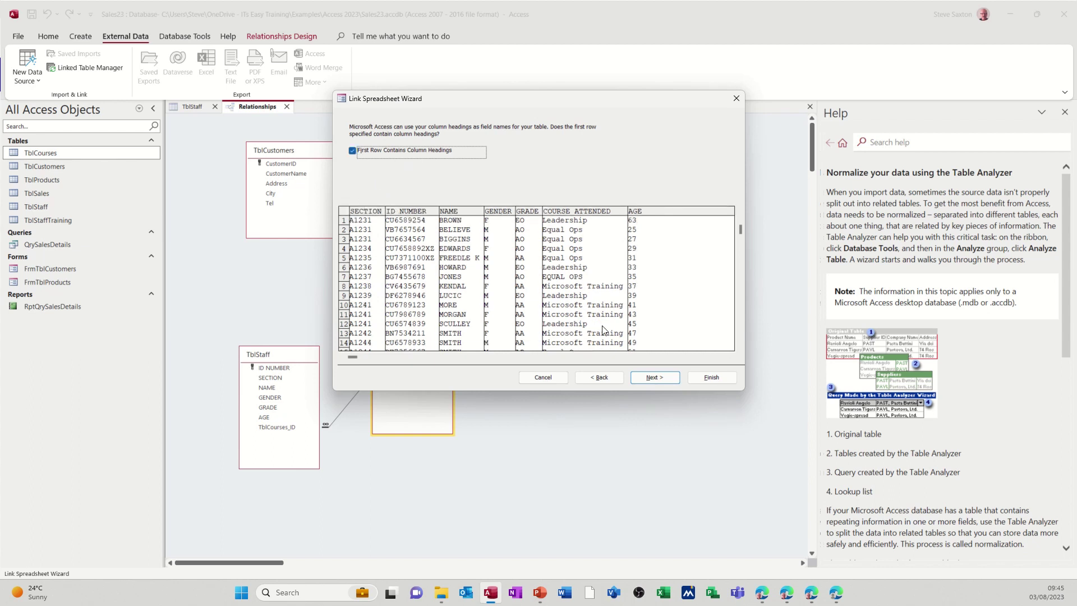
left_click(645, 377)
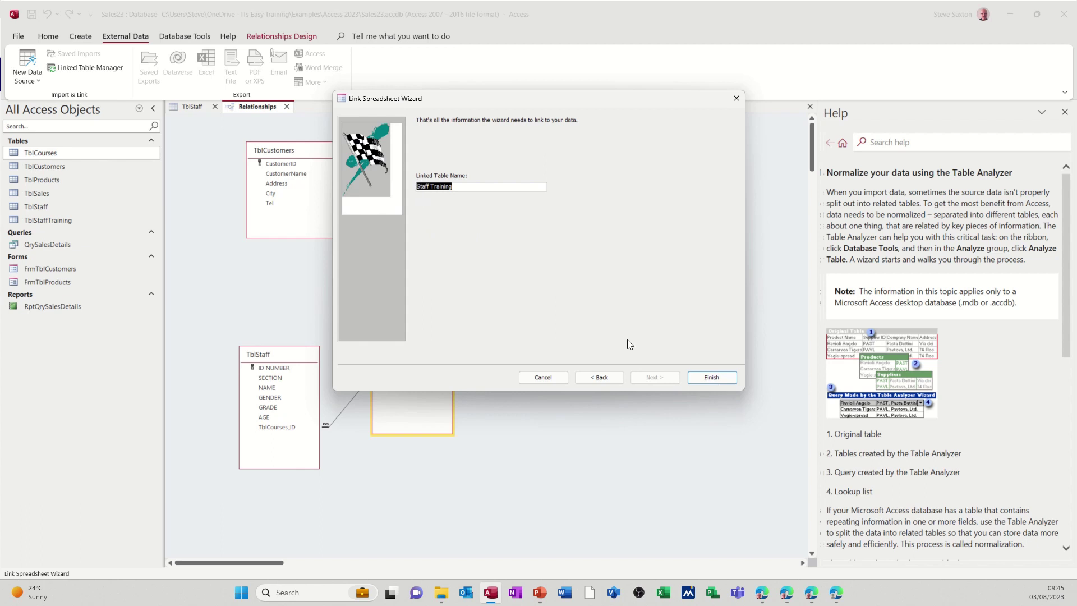
left_click(709, 379)
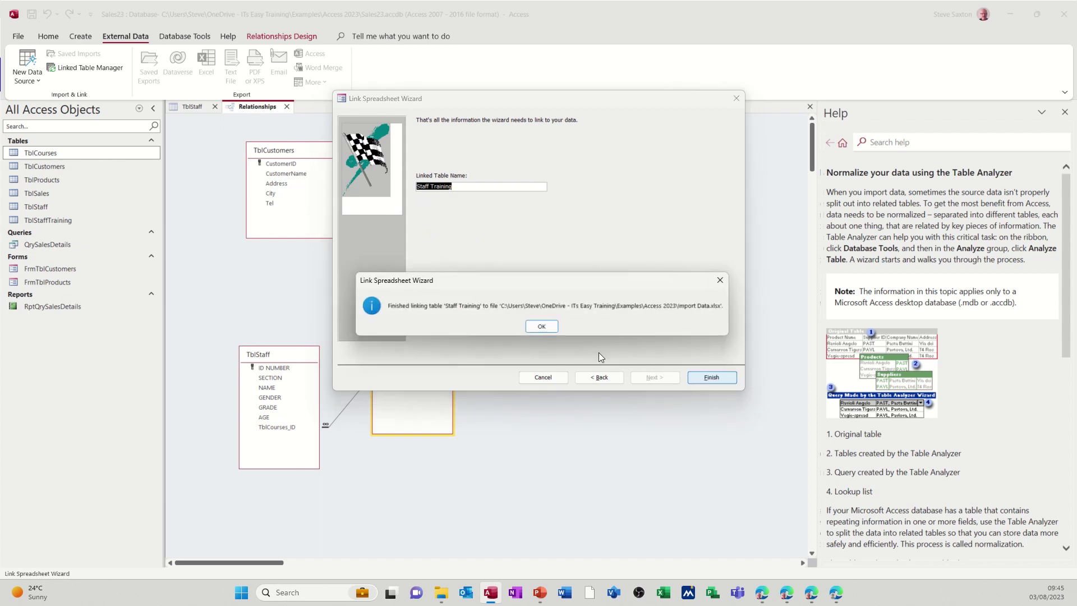
left_click(538, 327)
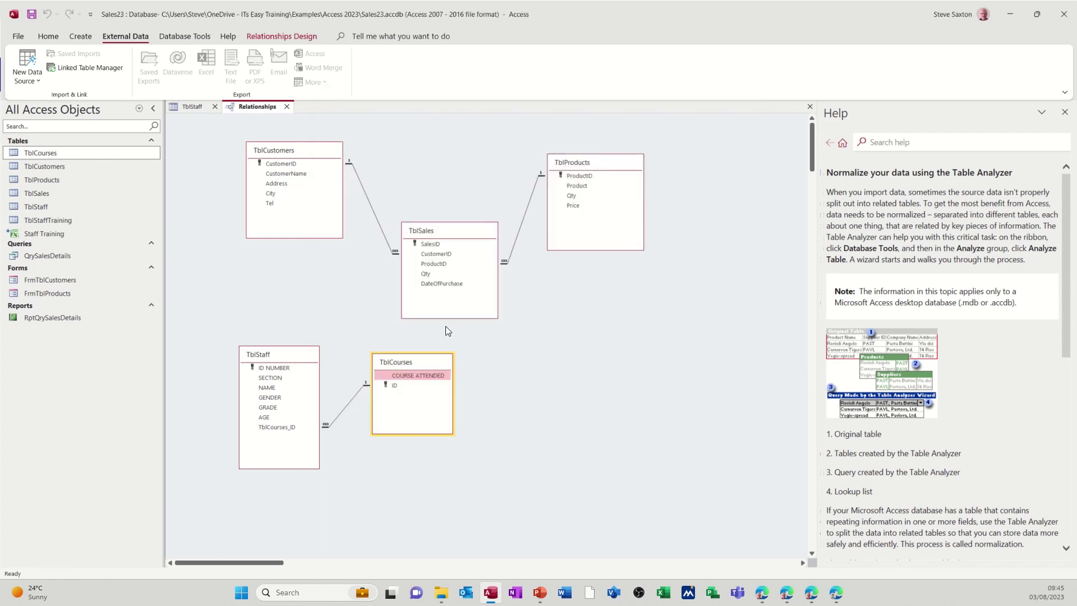
View the linked Staff Training table, then close it, Relationships (saving the layout) and TblStaff
double_click(40, 234)
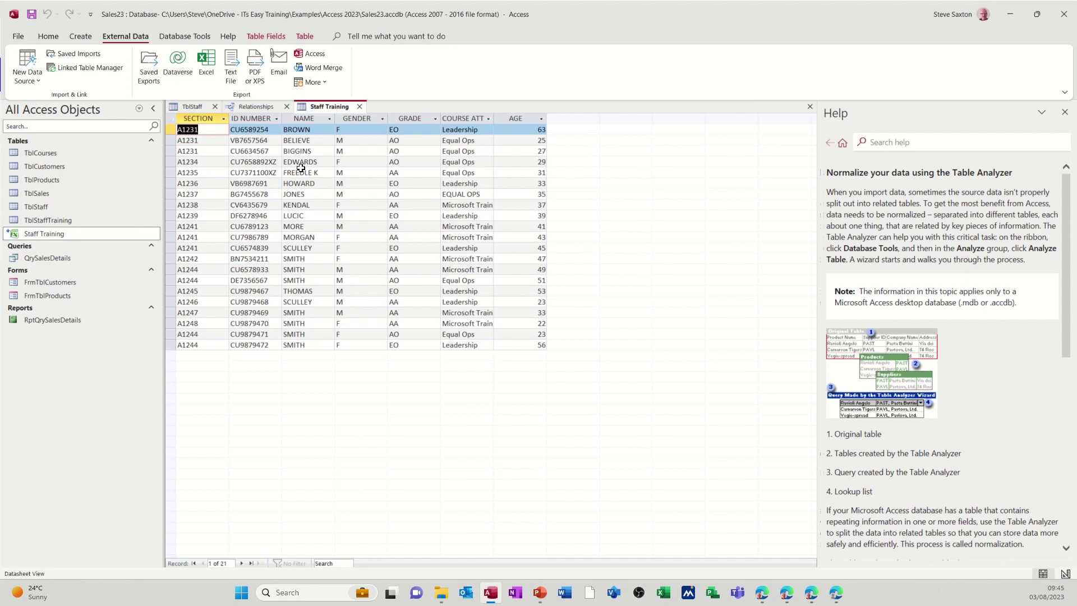
left_click(360, 107)
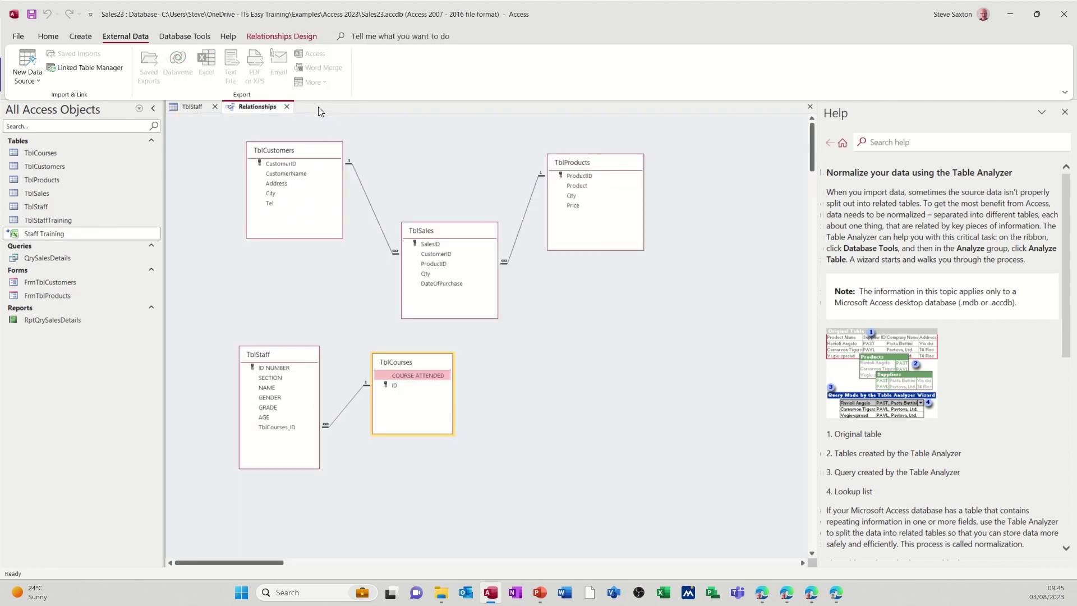
left_click(286, 107)
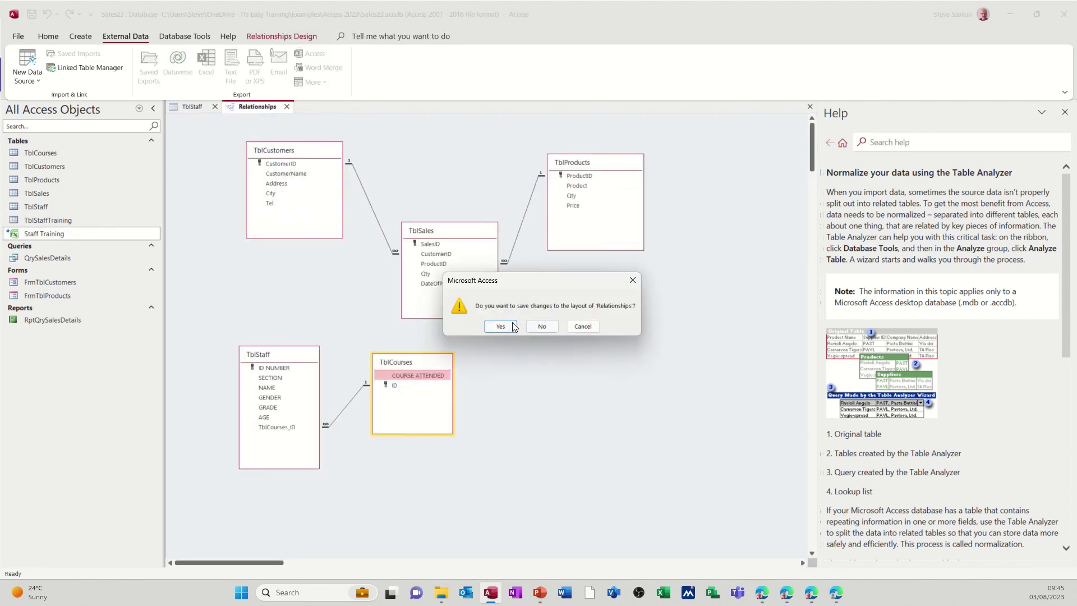
left_click(543, 327)
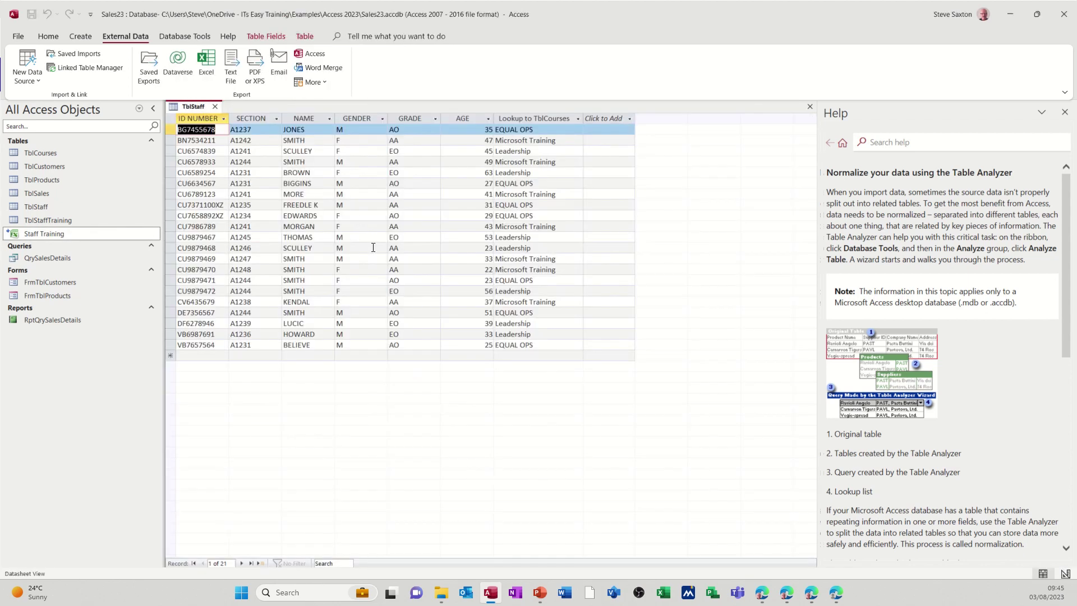
left_click(214, 107)
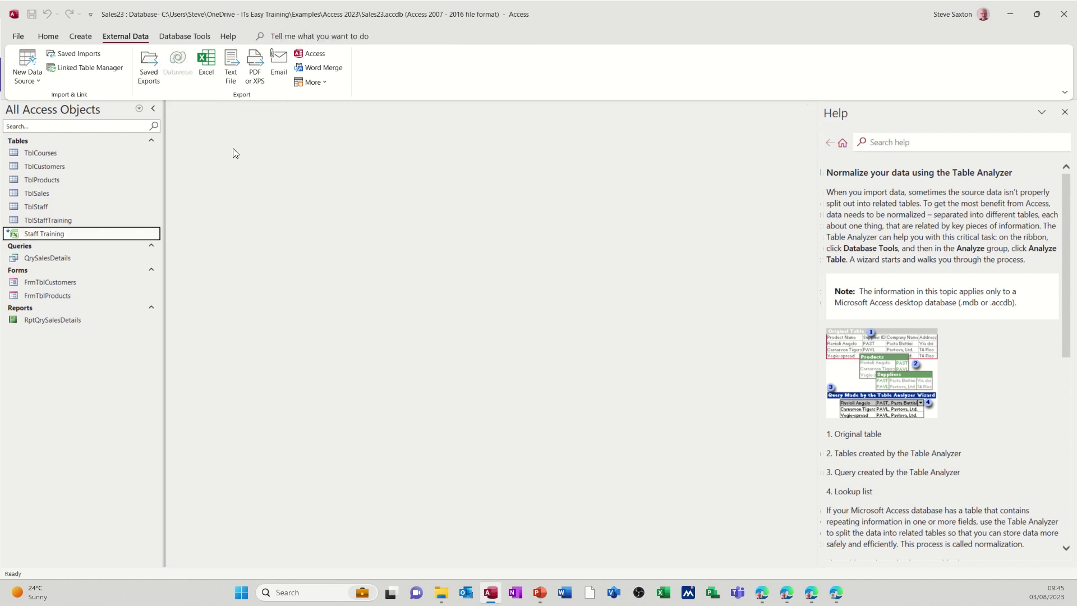
key("super+e")
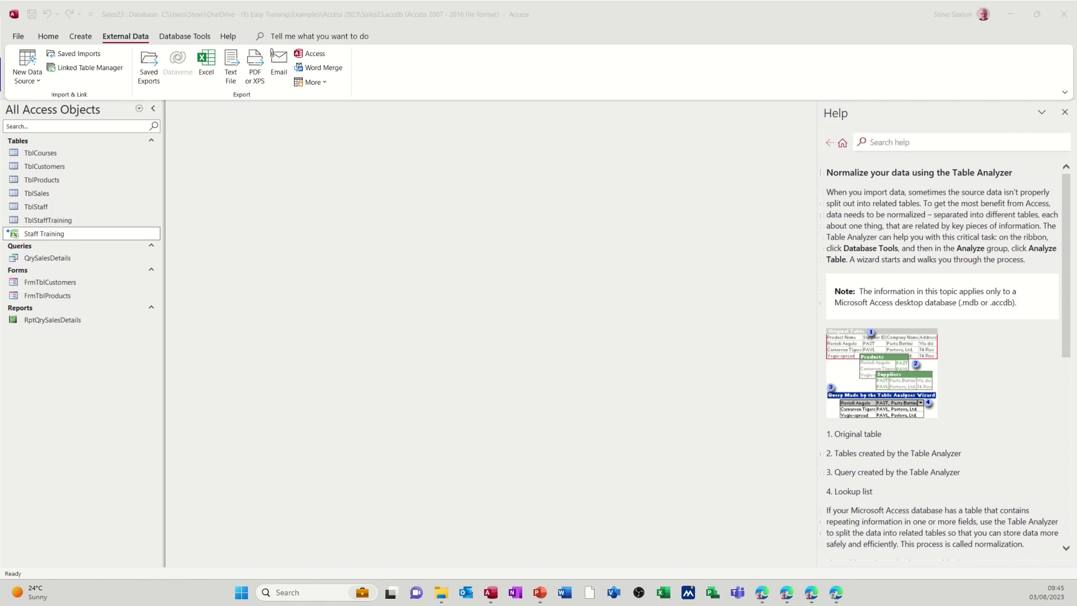
Maximize the Excel workbook and copy row 22's staff record down into row 23
left_click(663, 592)
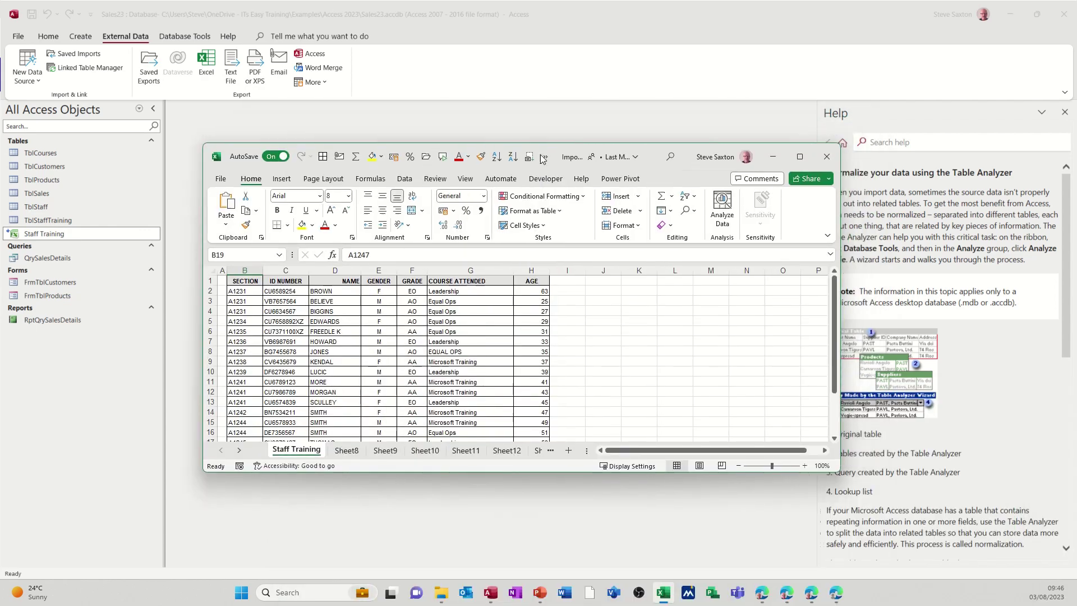
left_click(782, 141)
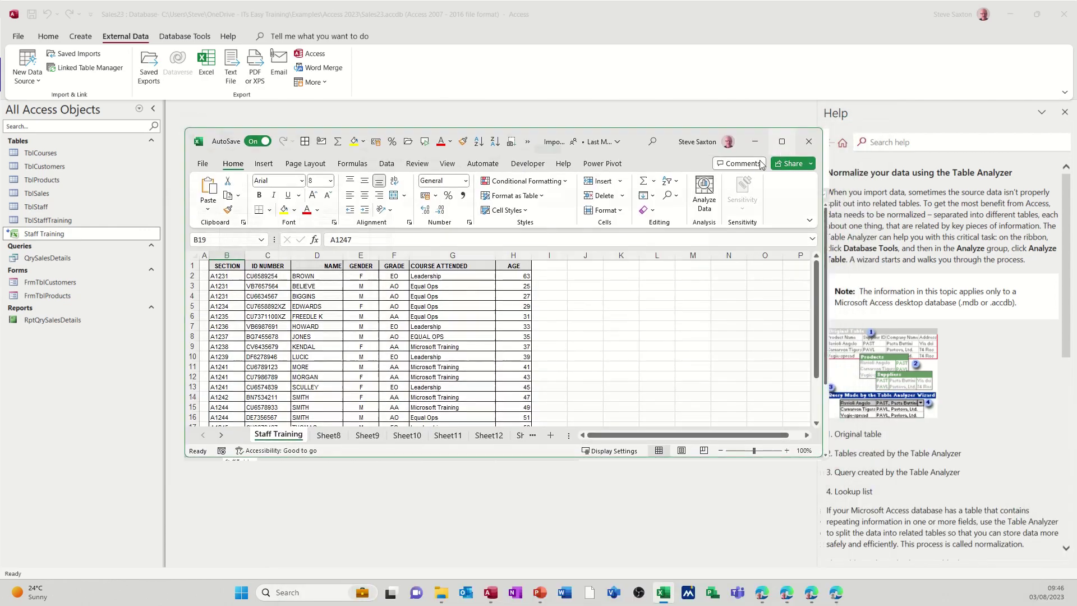
left_click(42, 359)
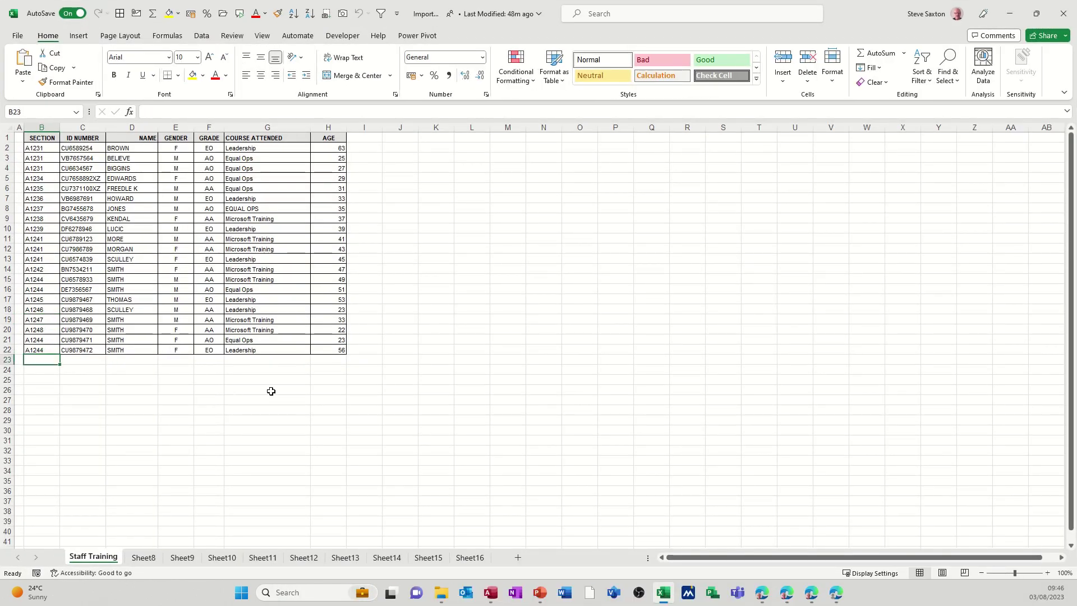
left_click_drag(44, 350, 349, 362)
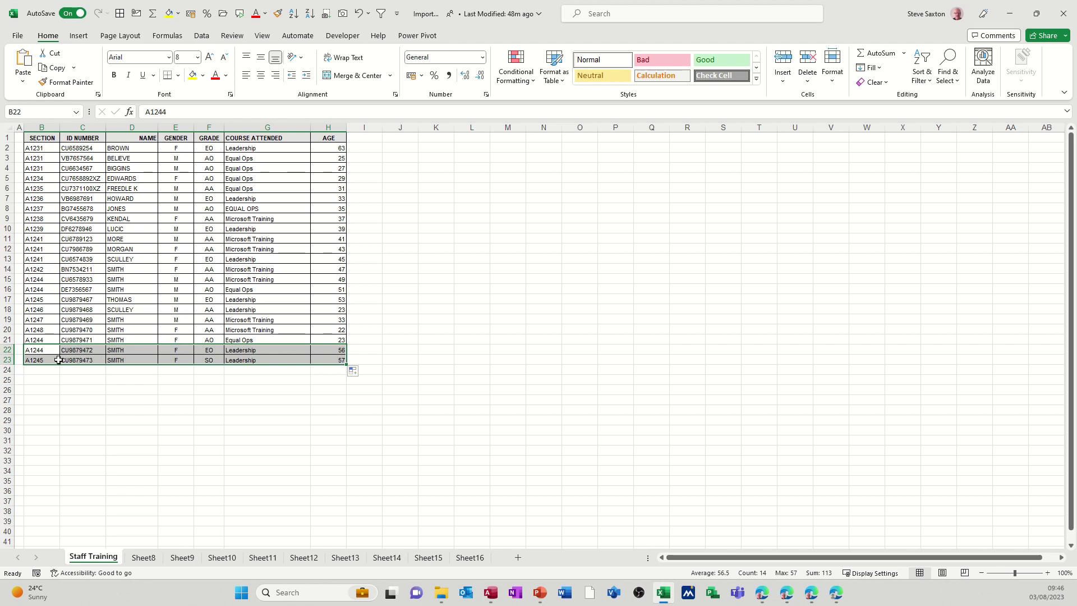
Replace the name in D23 with a new attendee's name, then save and close Excel
left_click(124, 361)
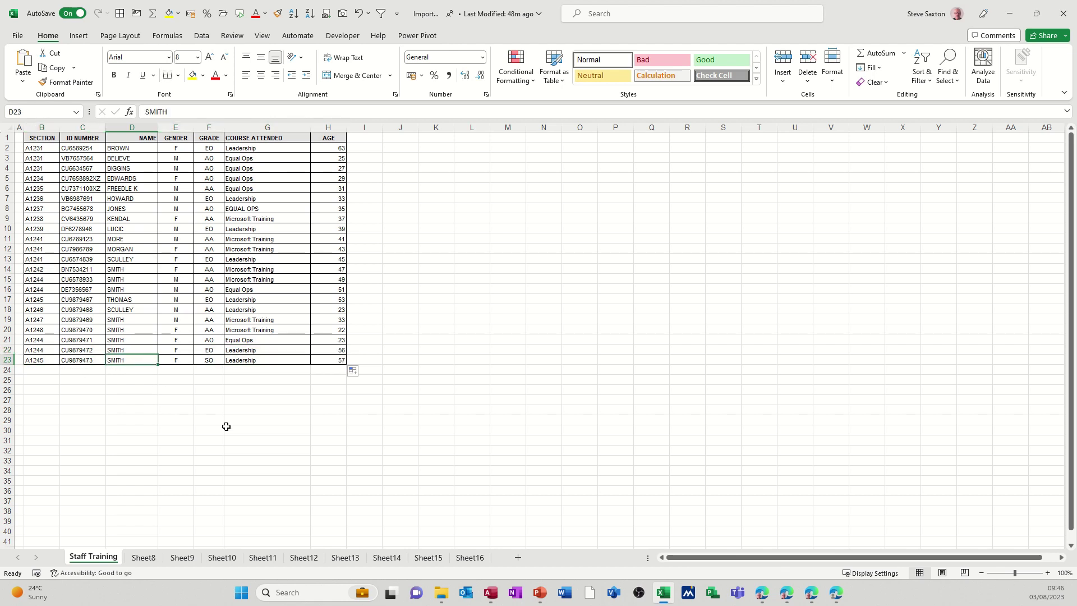
type("ALBERT")
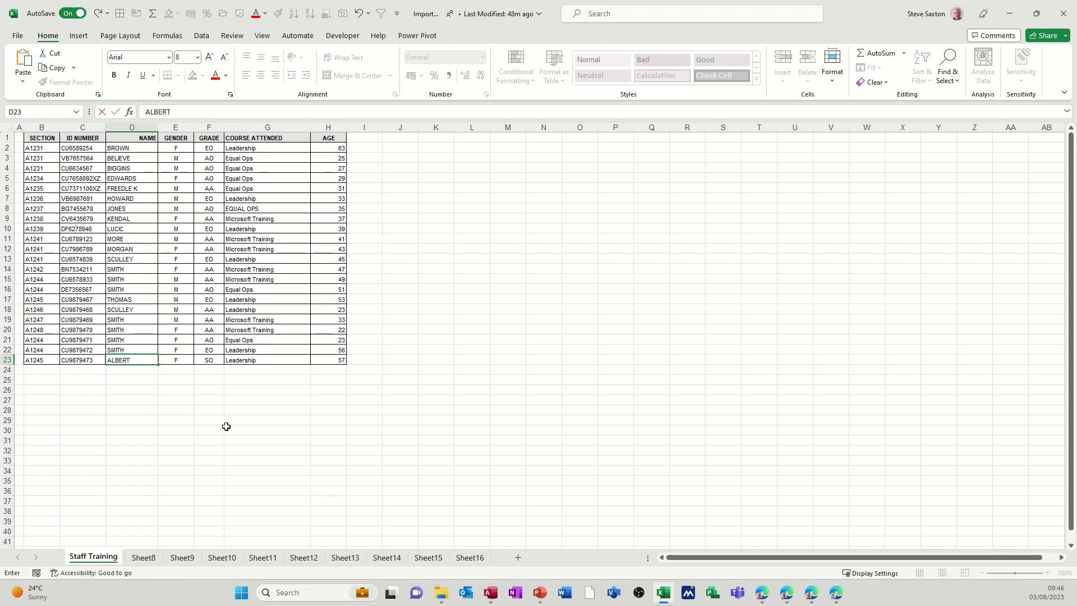
left_click(208, 390)
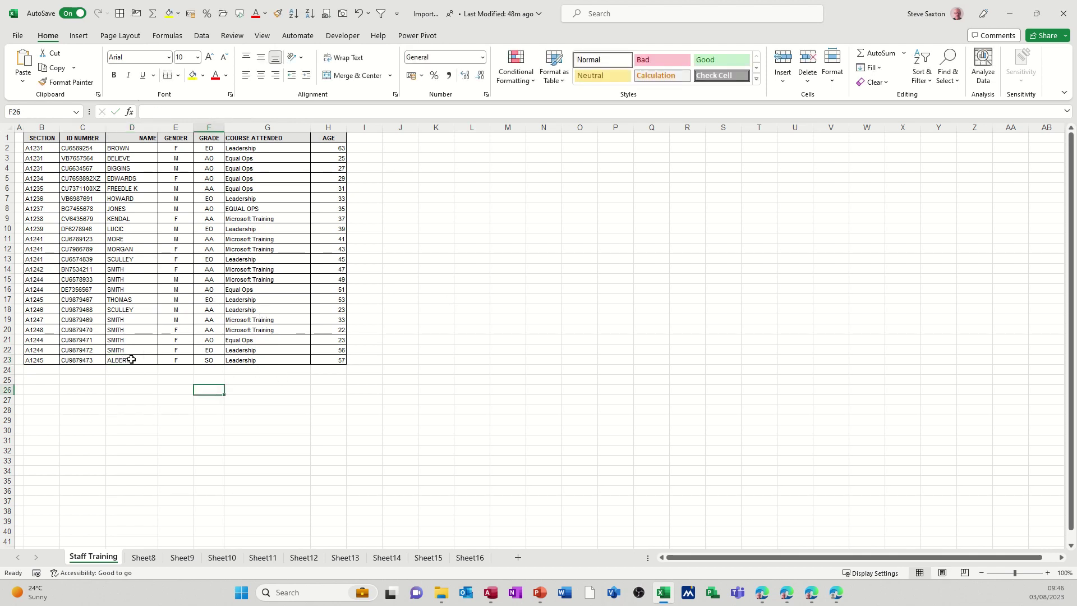
left_click(1064, 13)
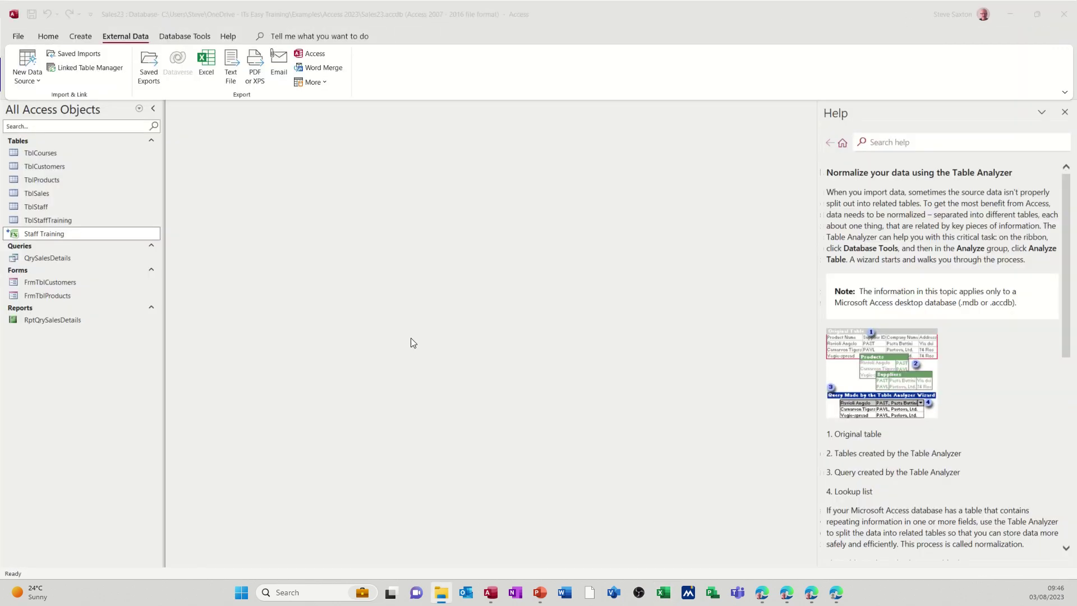
double_click(46, 232)
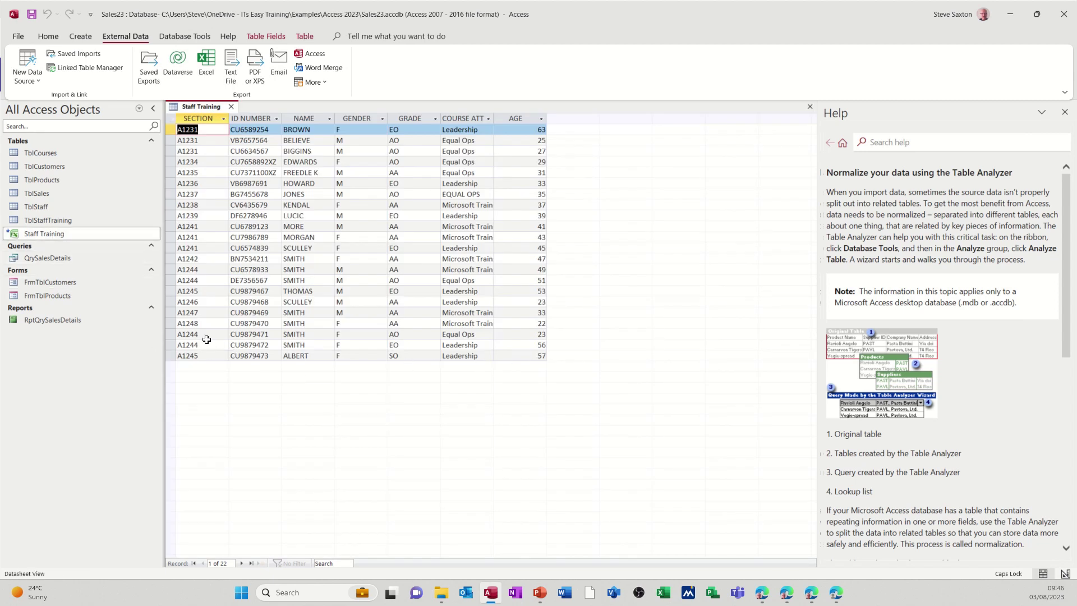
left_click(231, 107)
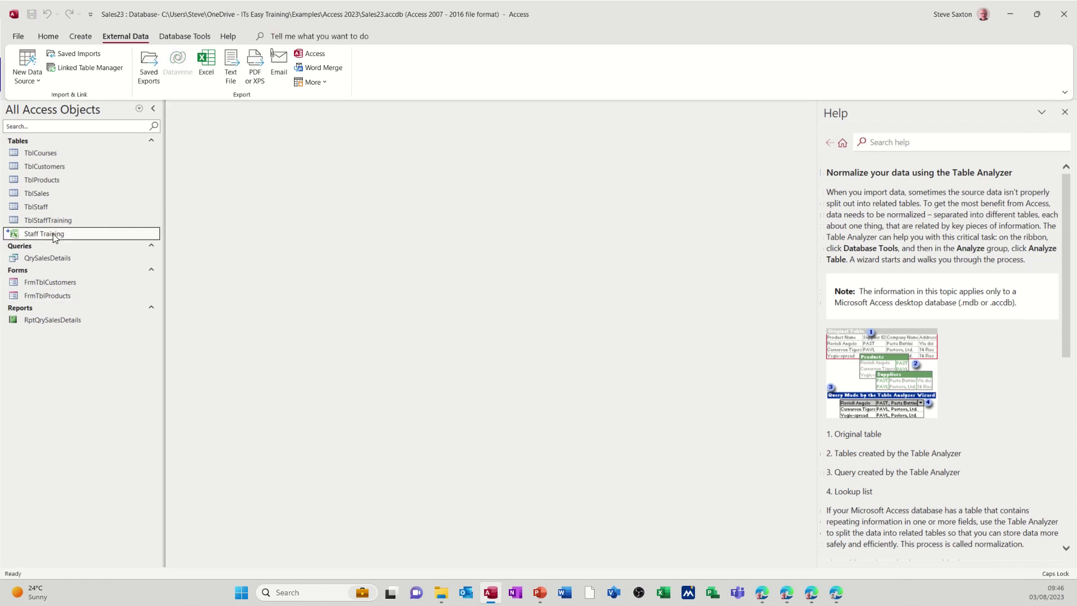